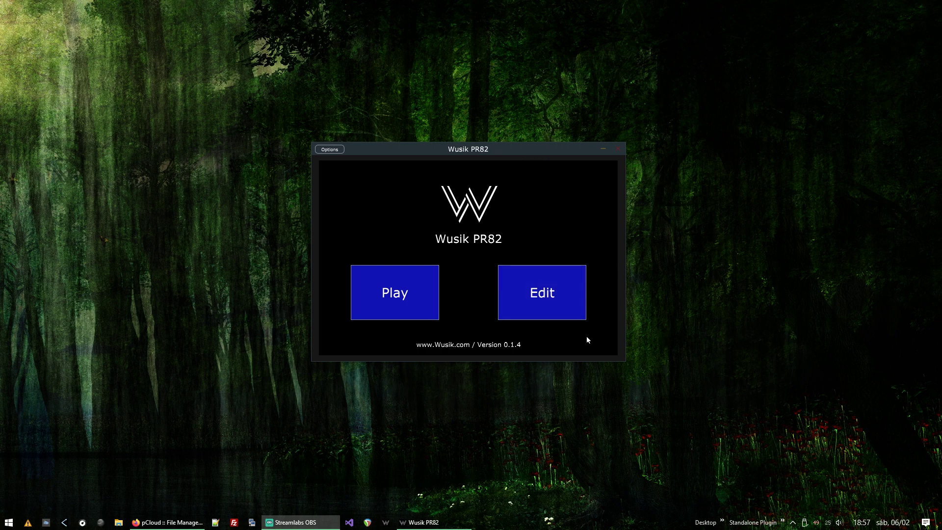
Review the Audio/MIDI settings, including the available MIDI output devices, and close them without changes
click(330, 150)
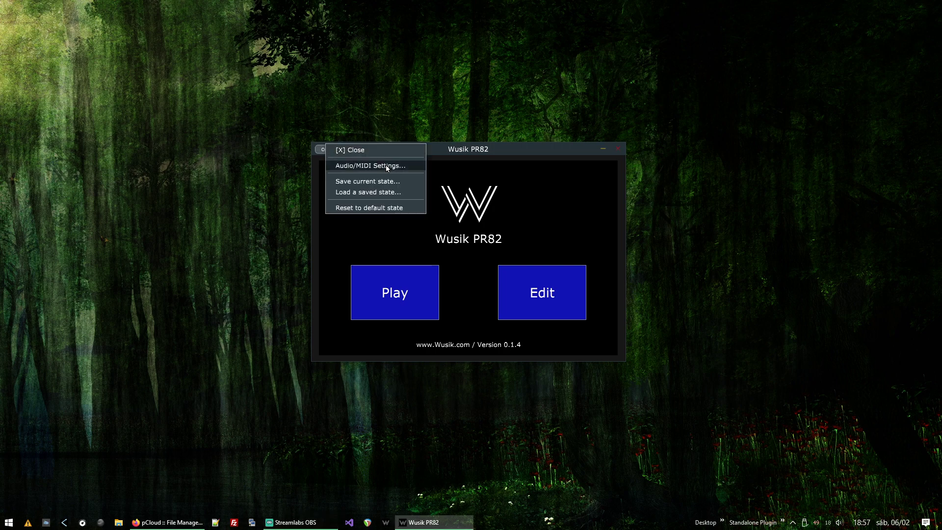
click(402, 166)
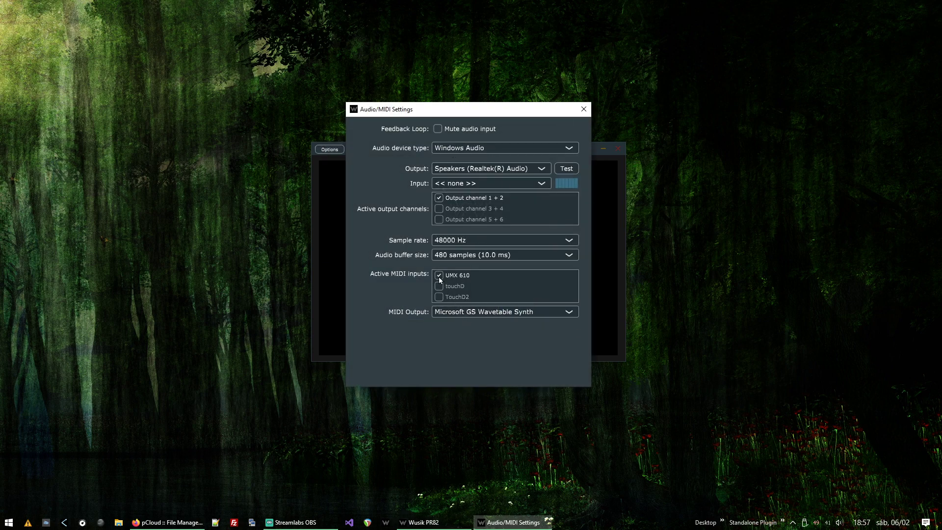
click(470, 313)
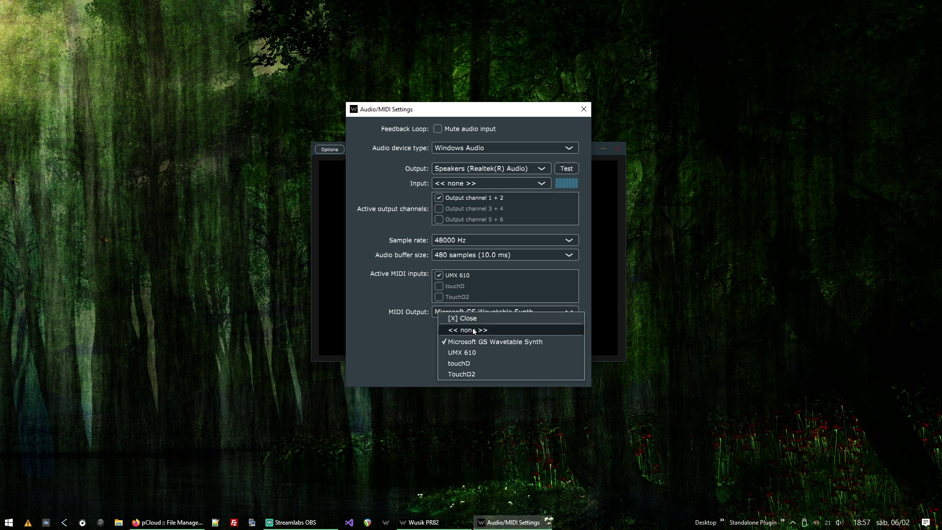
click(490, 322)
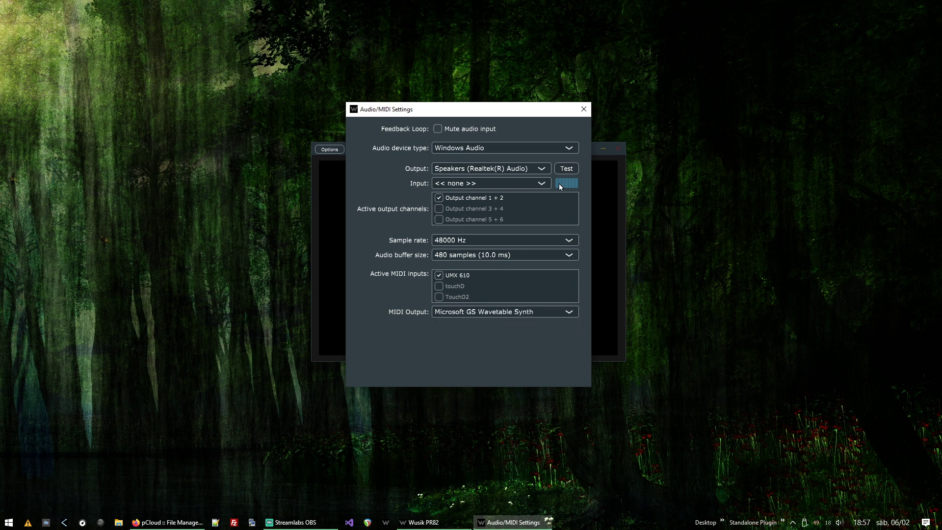
click(583, 109)
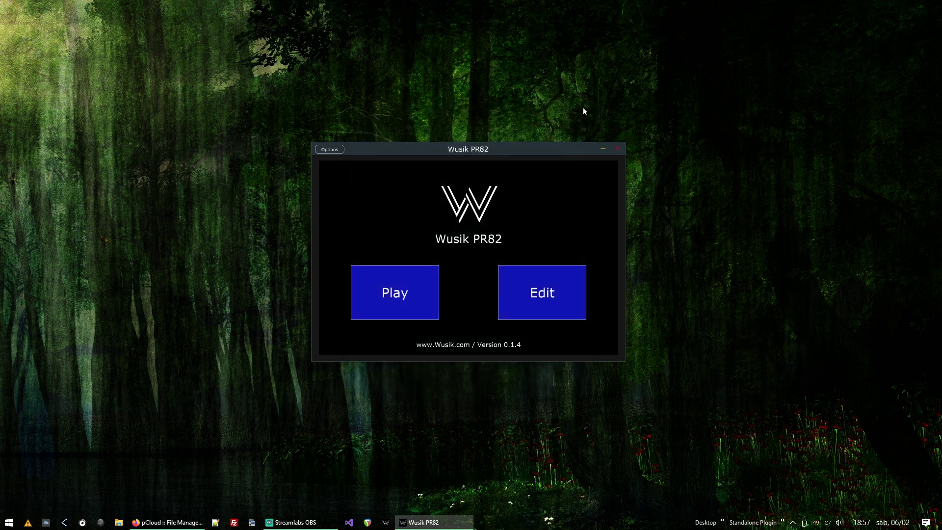
Try to play the current project and dismiss the notice
click(419, 306)
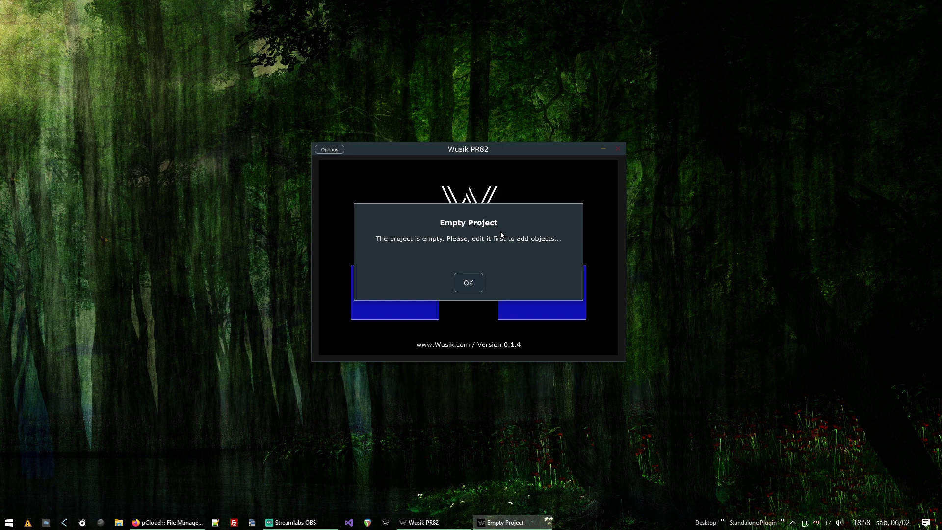
click(468, 282)
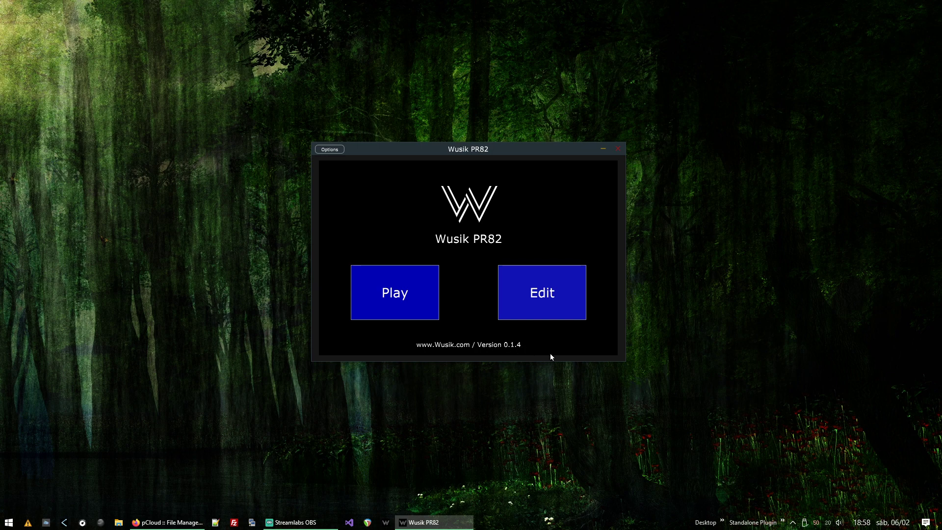
Open the project for editing and view the object types that can be added to the canvas
click(552, 294)
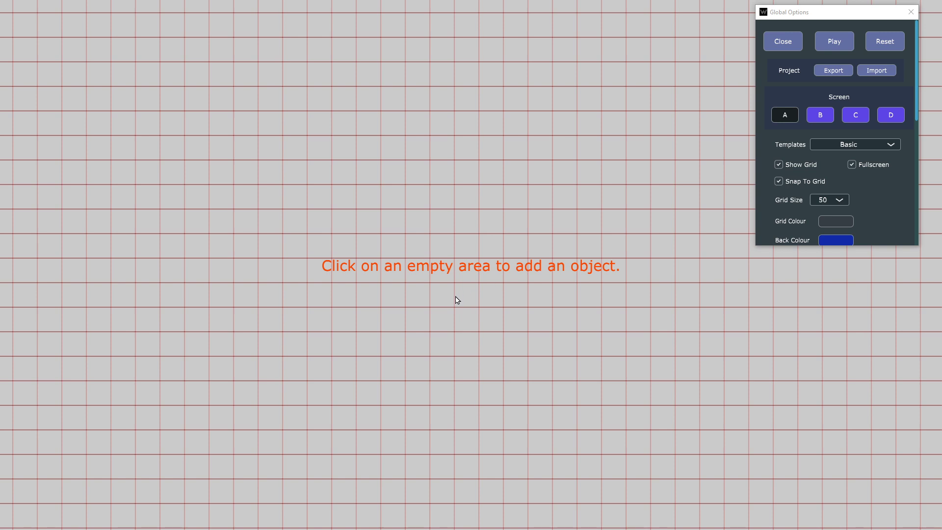
click(462, 142)
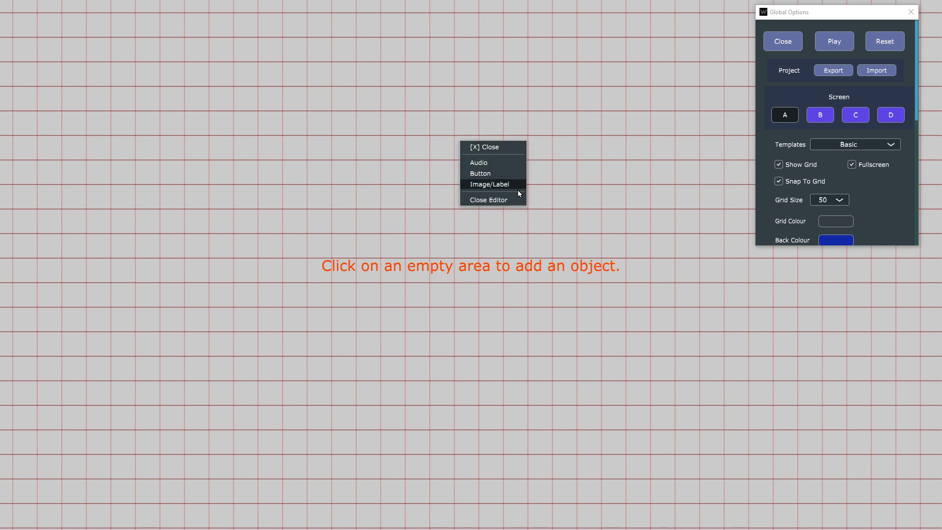
click(496, 148)
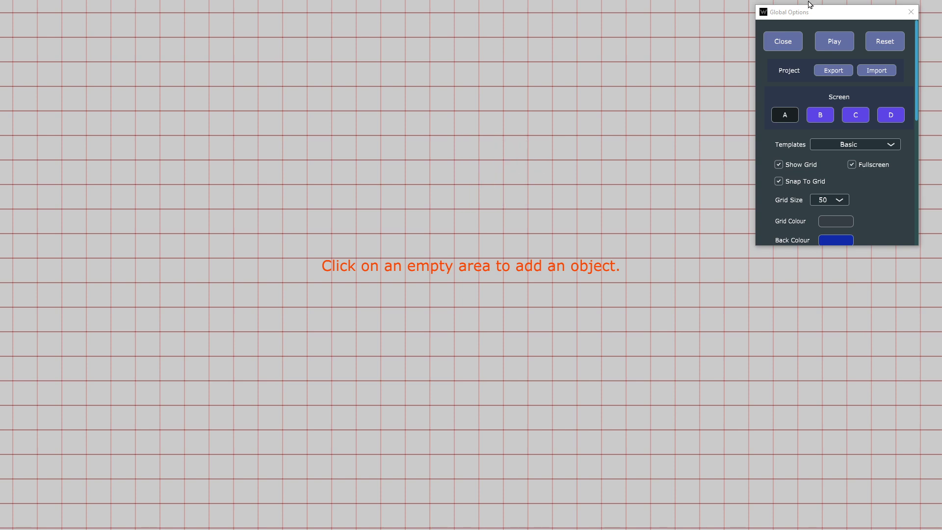
Try the editor in windowed mode, moving and enlarging its window, and return it to fullscreen
click(864, 164)
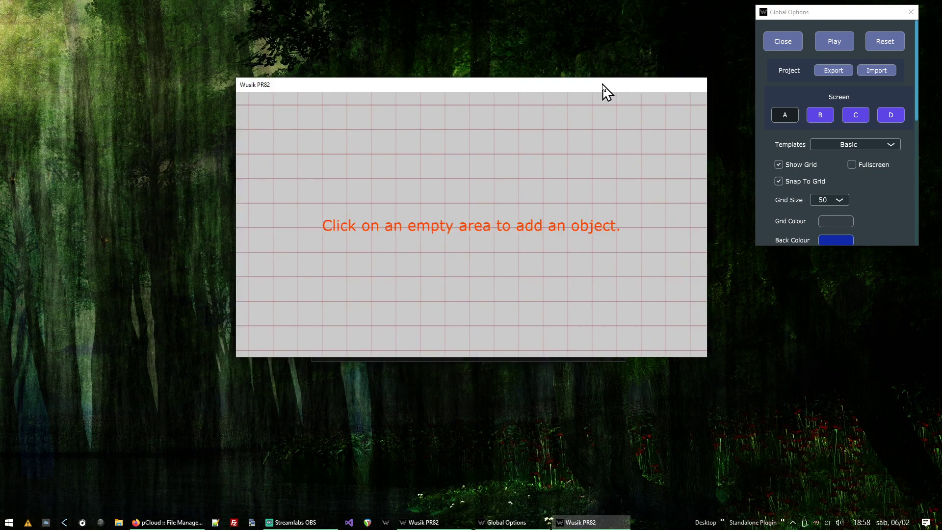
drag(602, 85, 468, 54)
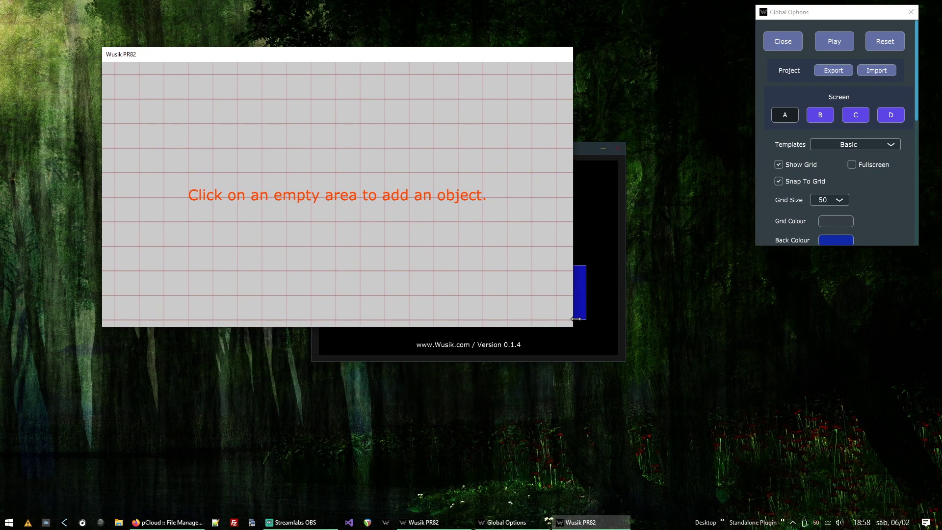
drag(569, 327, 679, 392)
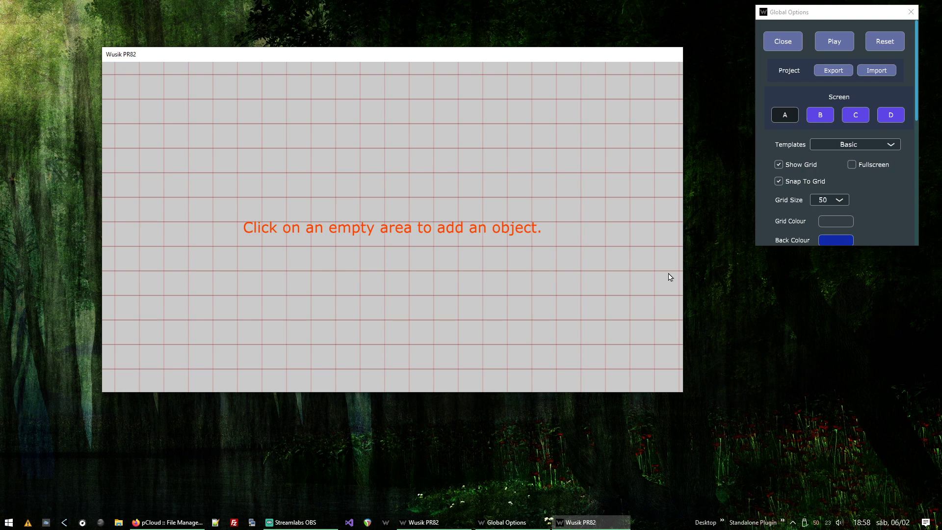
click(876, 164)
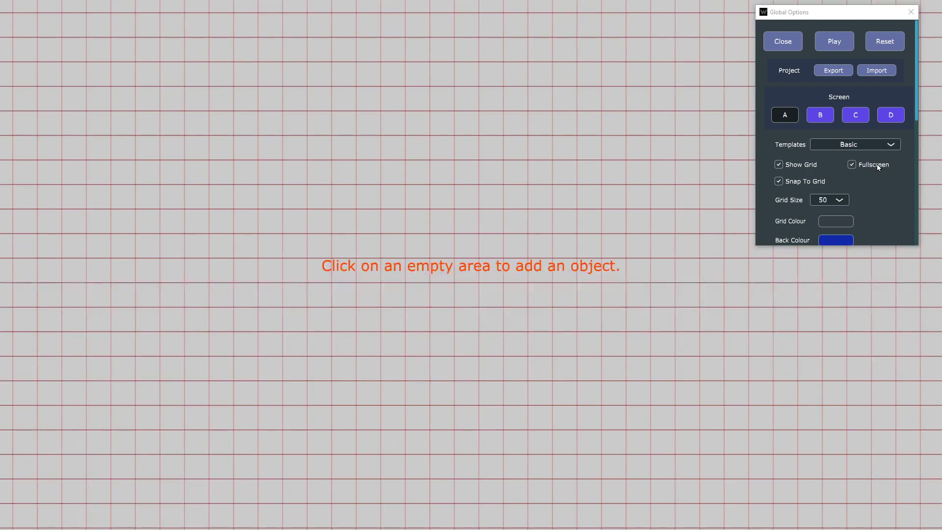
Close and reopen the Global Options window, and leave and re-enter the project editor
click(908, 12)
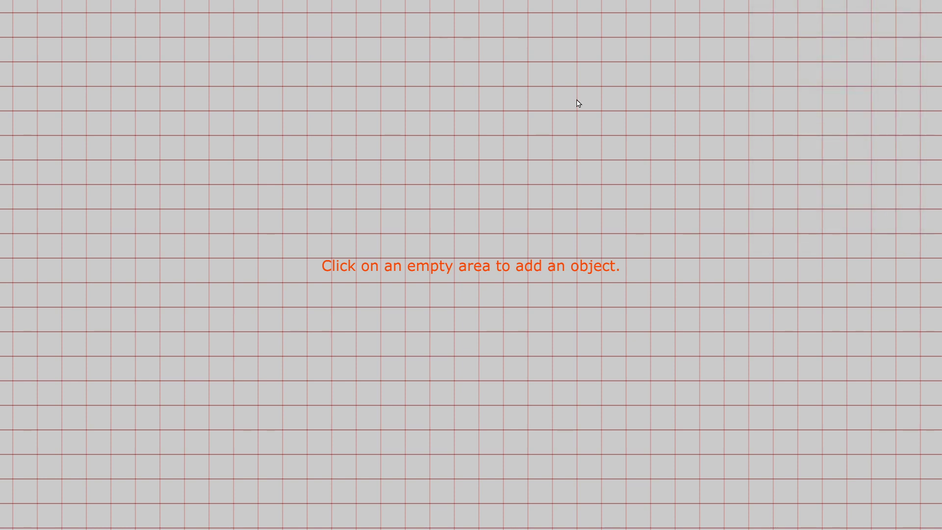
right_click(546, 129)
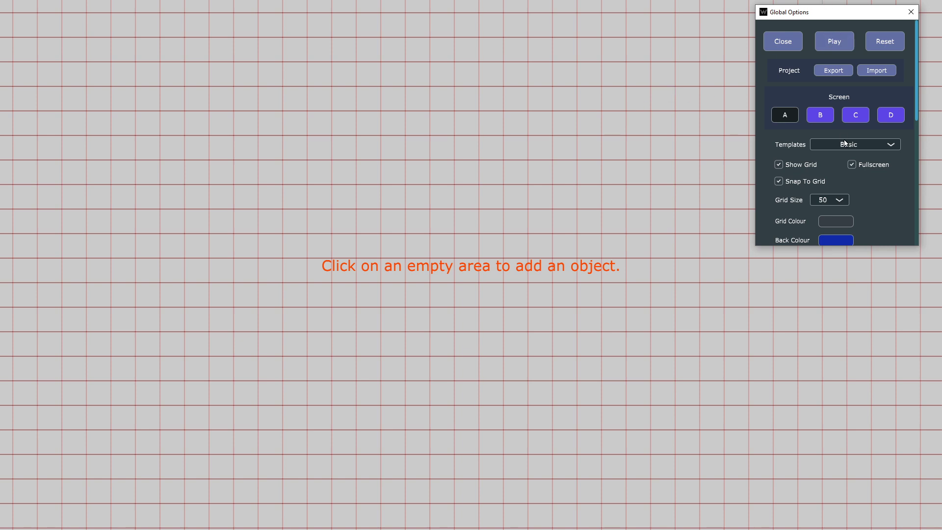
click(789, 45)
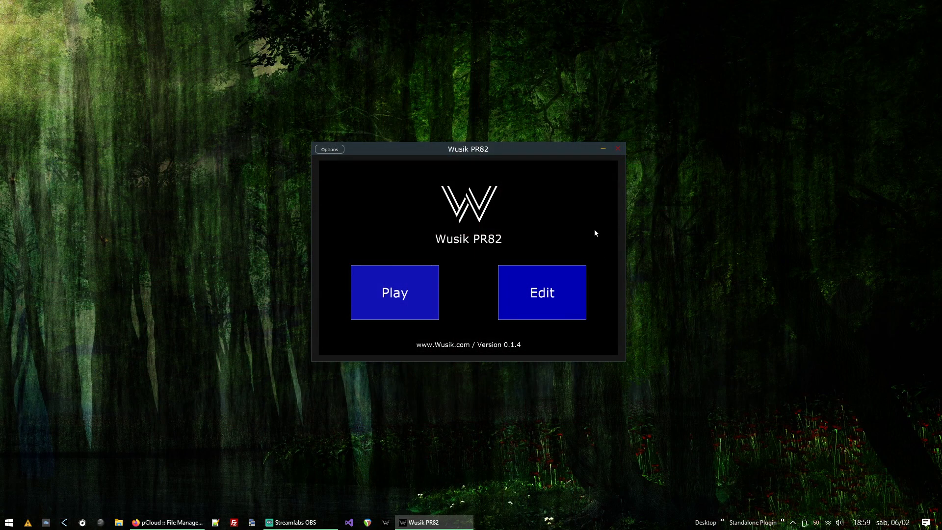
click(559, 296)
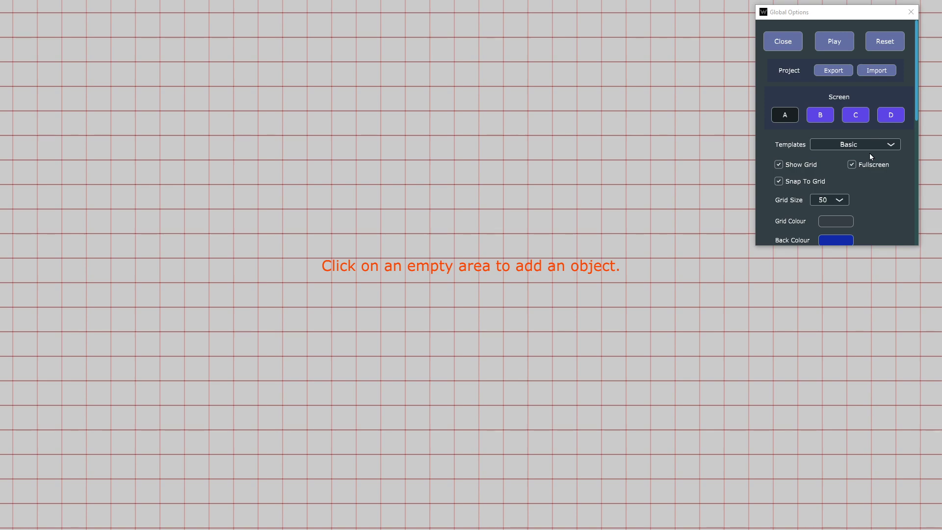
Try to switch from editing directly to playing the project, and return to the editor
click(870, 184)
key(F5)
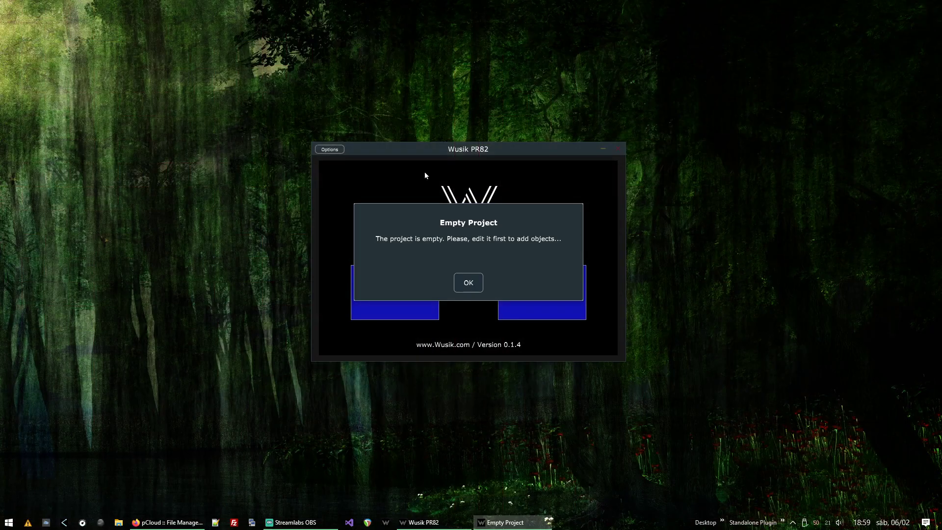
click(468, 283)
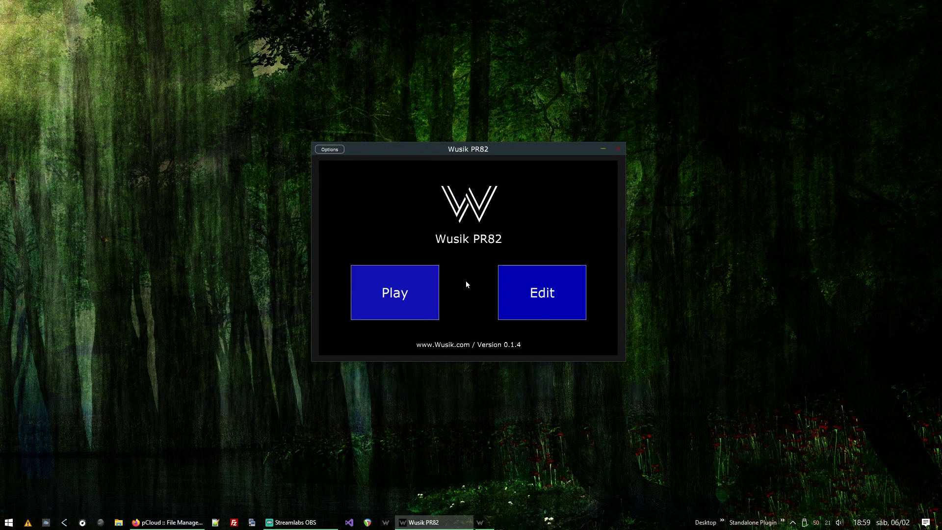
click(575, 280)
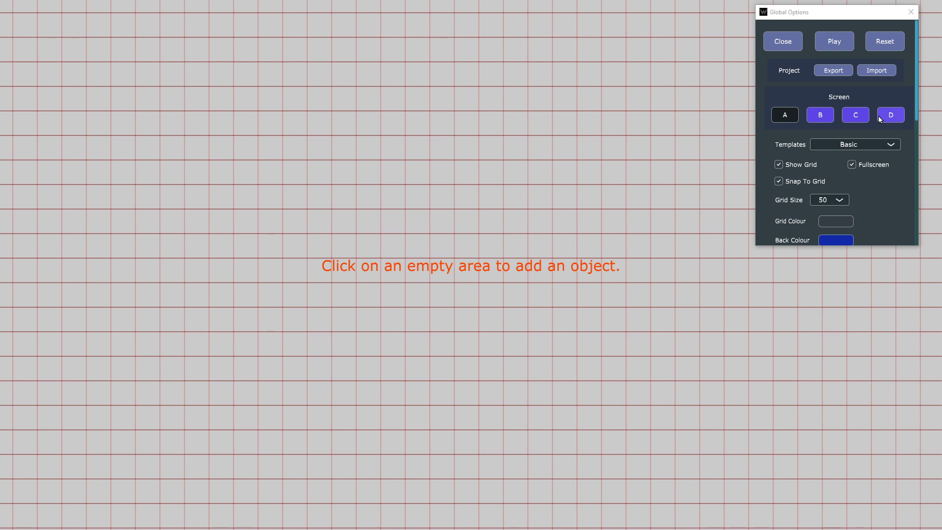
Turn on Disable F5 Play/Edit, test the play/edit switch, and reopen the project editor
scroll(878, 115, down, 6)
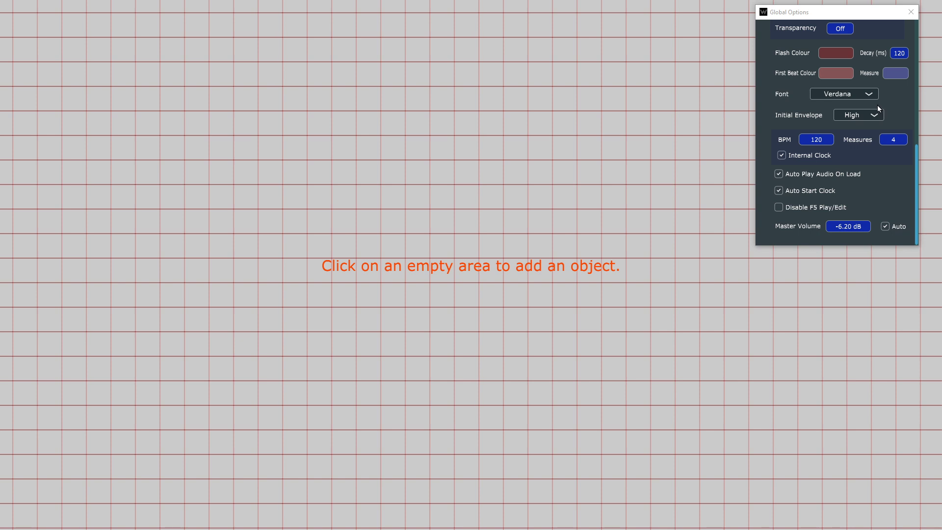
click(811, 205)
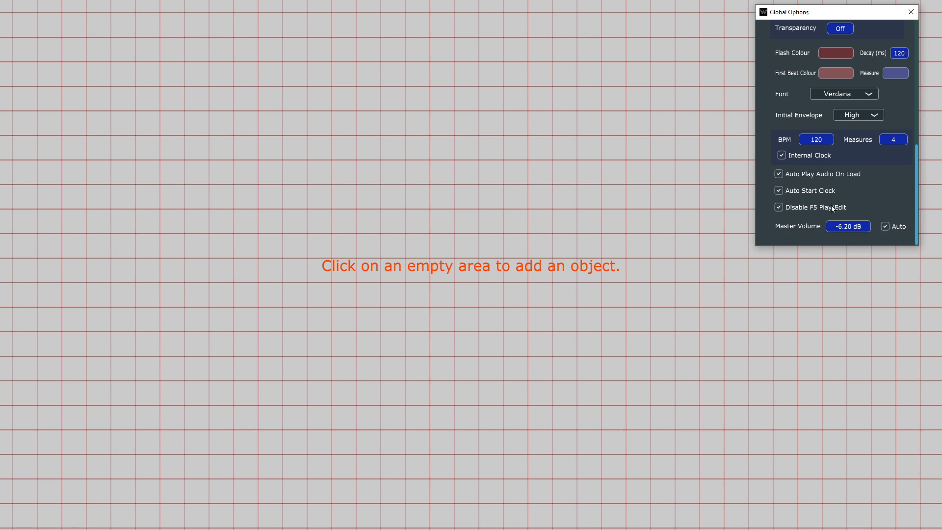
key(F5)
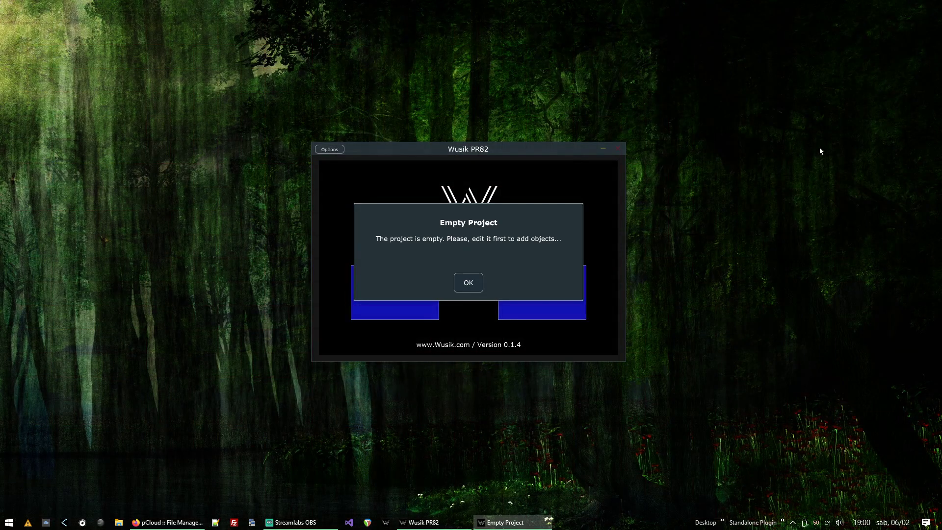
click(467, 287)
click(540, 290)
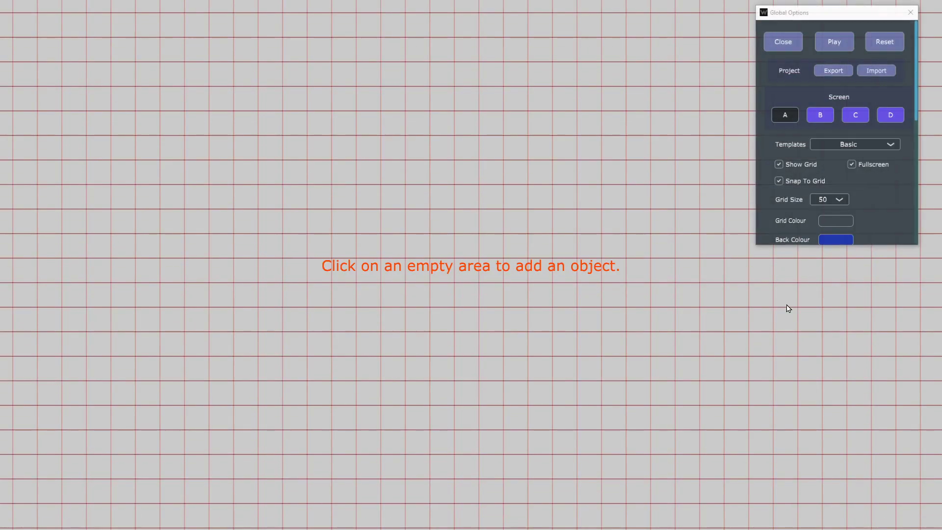
Reset the project, confirming the deletion of all objects
scroll(866, 184, down, 4)
scroll(875, 167, up, 6)
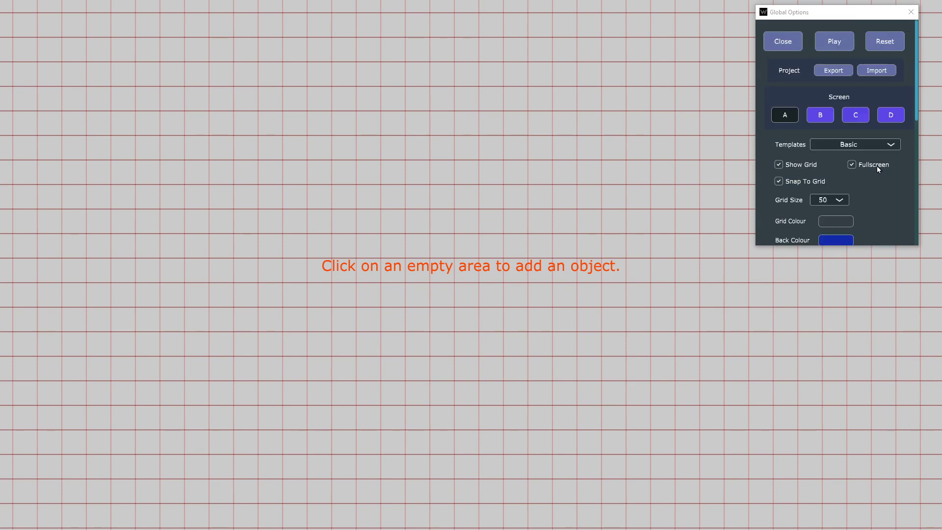
click(885, 42)
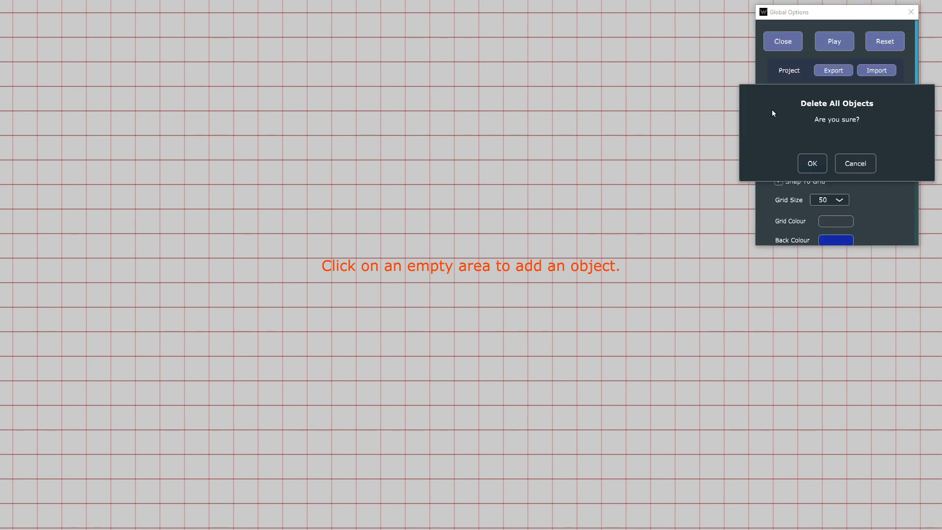
click(811, 163)
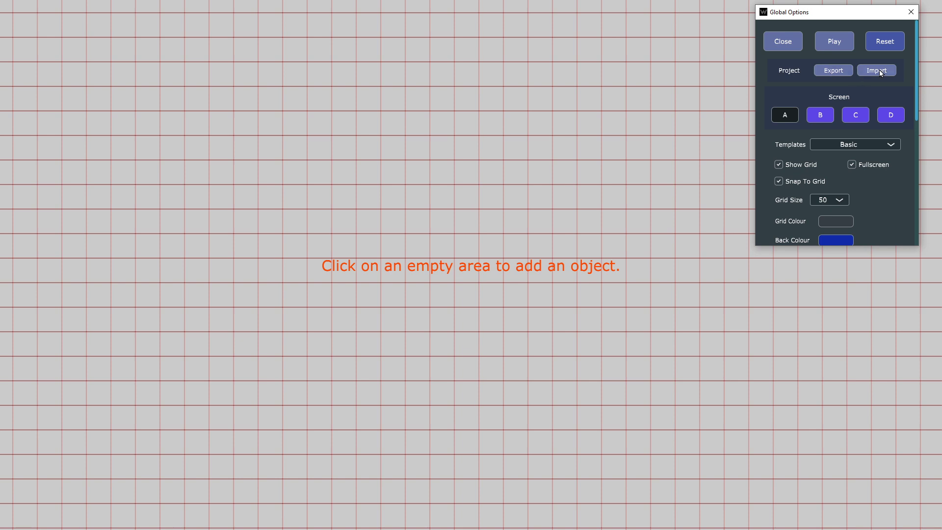
Go through screens B, C and D of the project and return to screen A
click(819, 115)
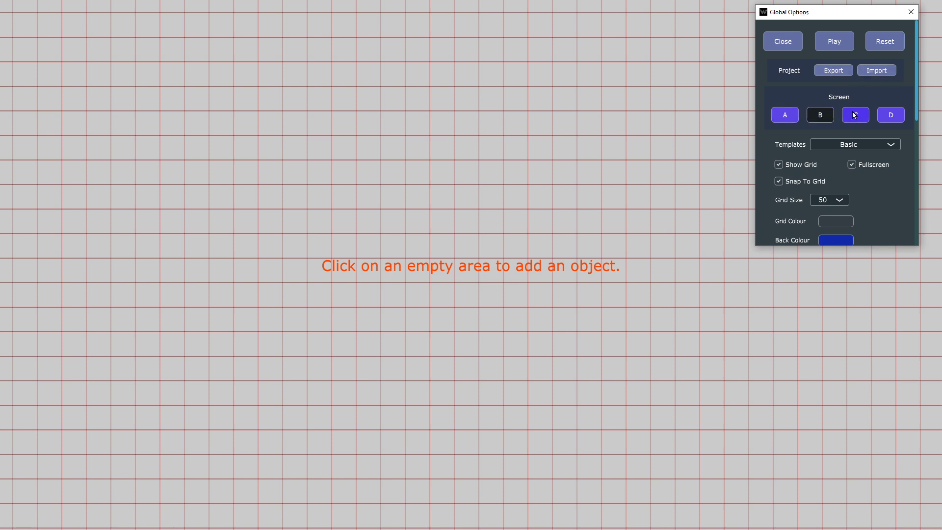
click(853, 114)
click(888, 113)
click(855, 115)
click(818, 116)
click(785, 115)
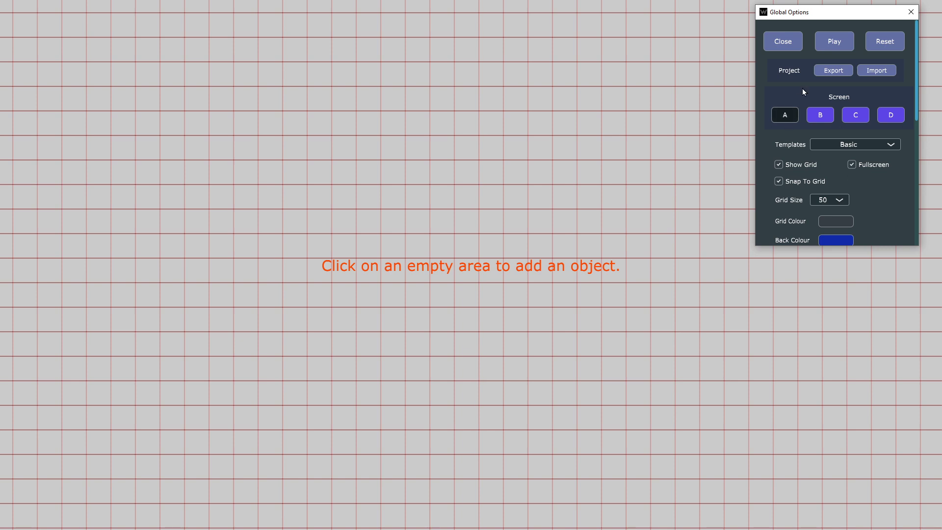
Alternate between screens A and B to compare them, finishing on screen A
click(818, 118)
click(789, 119)
click(819, 117)
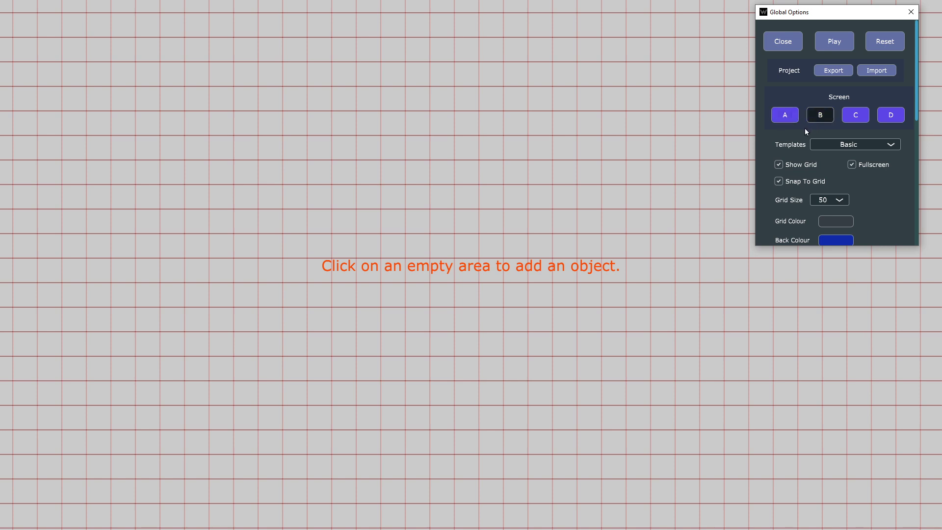
click(795, 118)
click(817, 113)
click(797, 116)
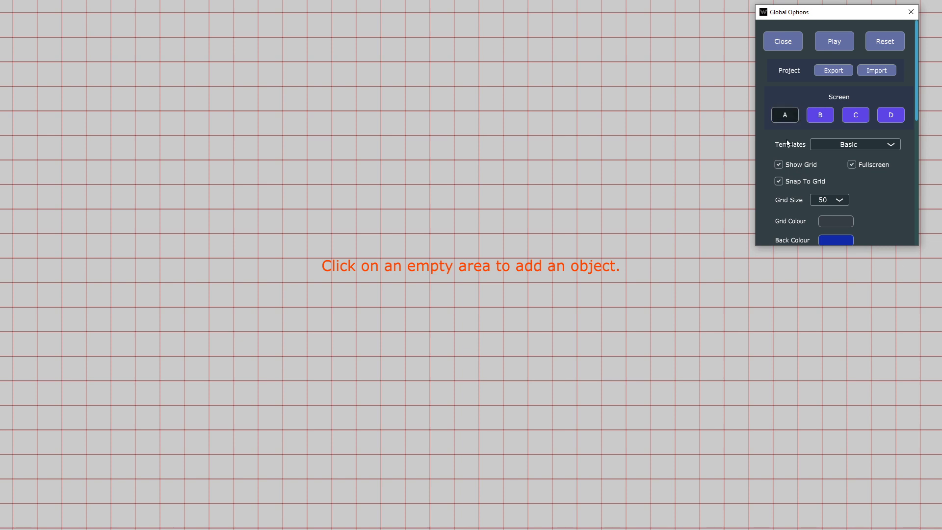
Apply the Dark Grind template to the current screen and review its background image settings
click(864, 142)
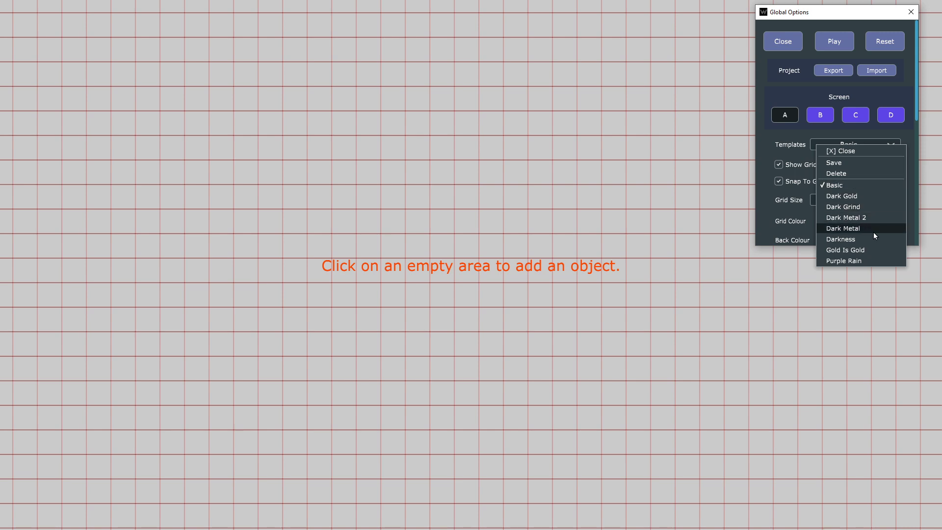
click(866, 208)
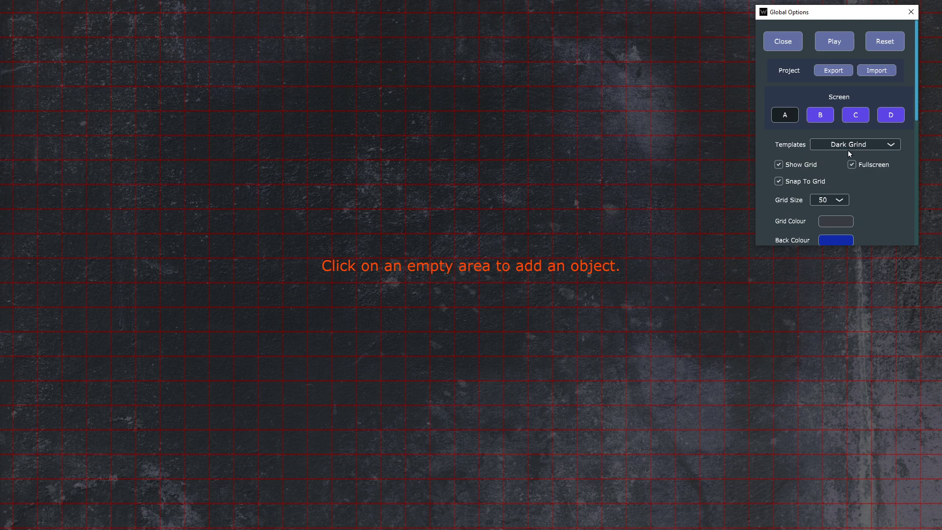
click(863, 144)
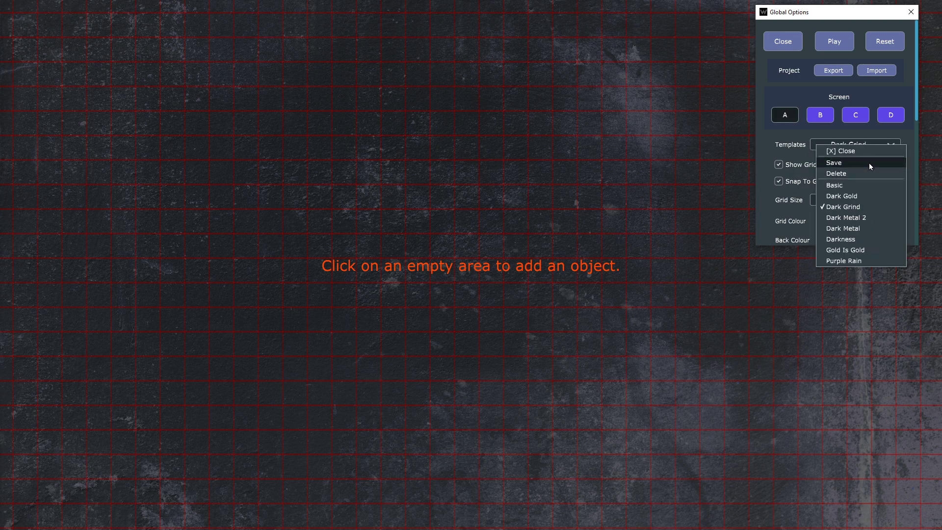
click(794, 147)
scroll(878, 164, down, 10)
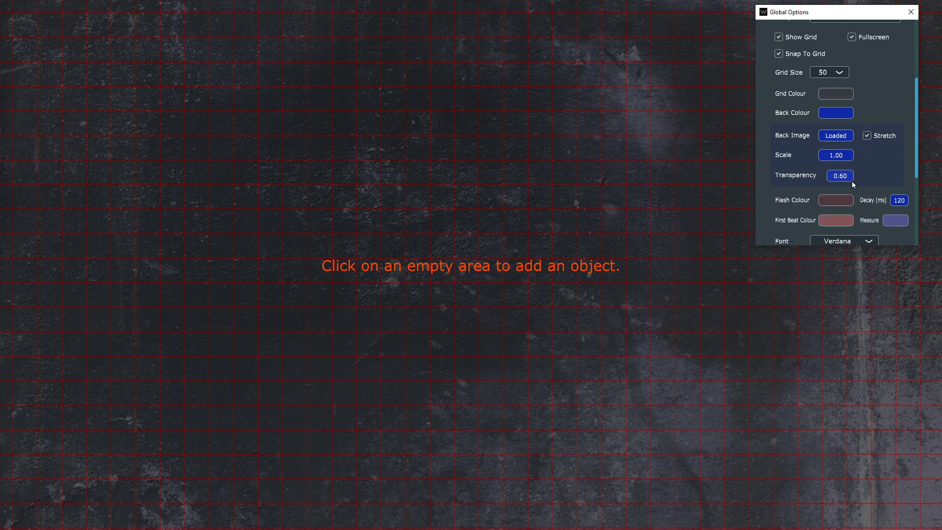
scroll(850, 157, up, 10)
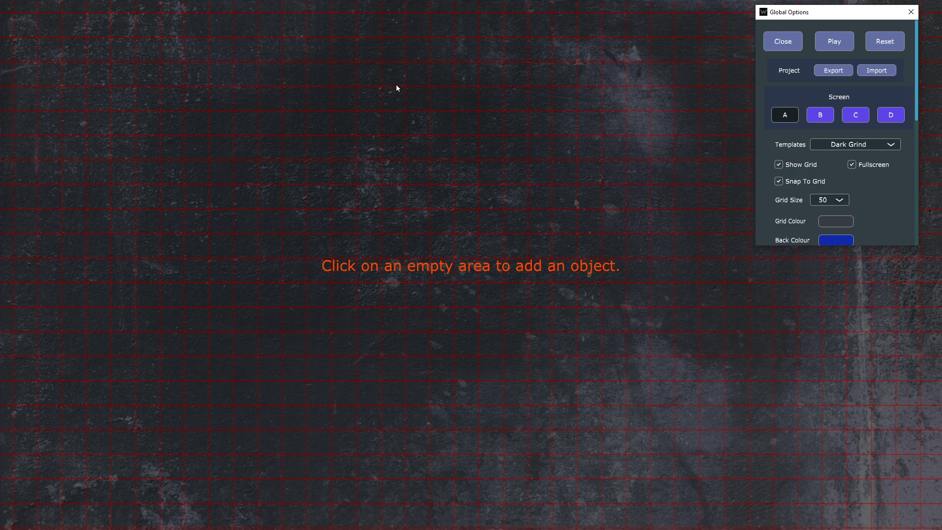
Add a button object, enlarge and move it on the grid, and clear it by resetting the project
click(407, 93)
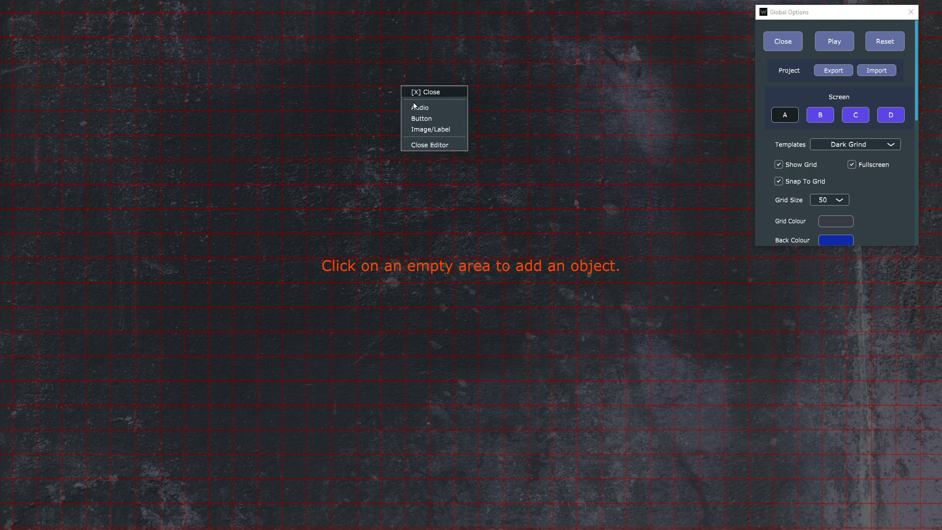
click(446, 118)
drag(431, 112, 487, 145)
drag(446, 109, 501, 255)
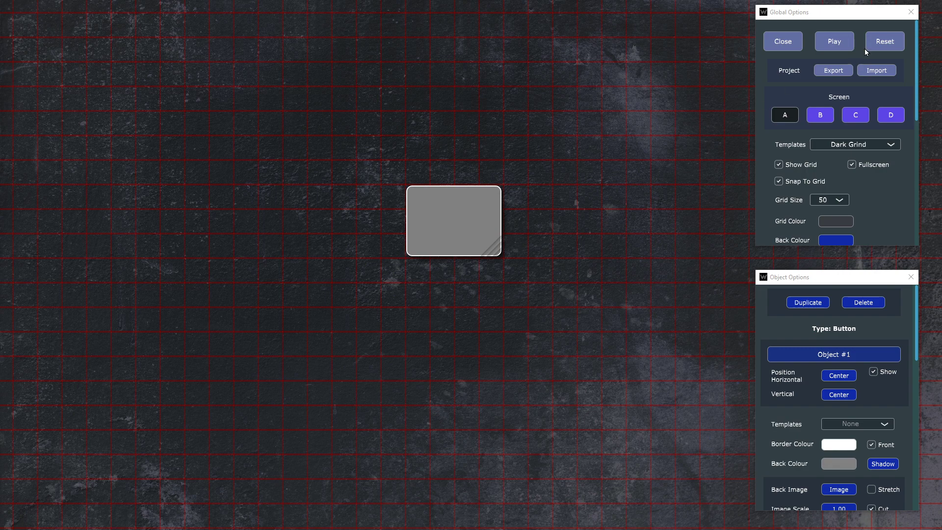
click(883, 40)
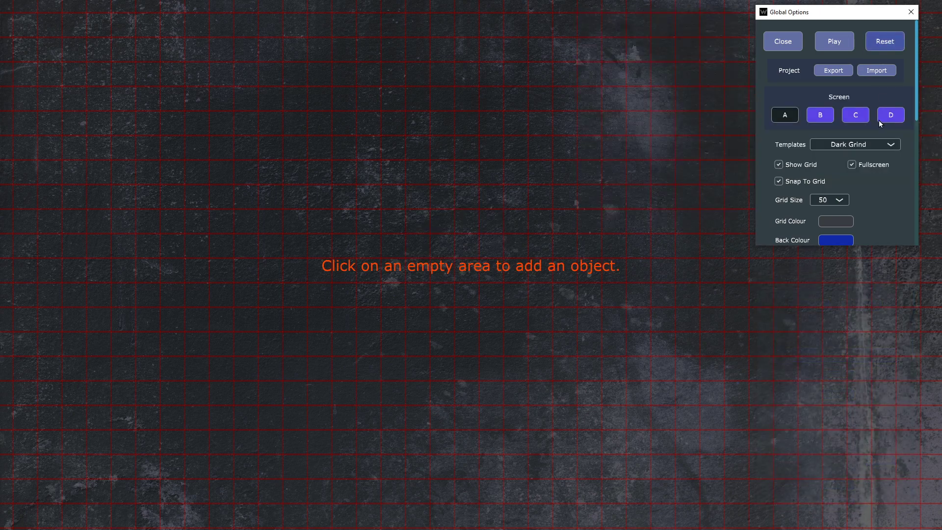
Try a fully opaque grid colour by raising its alpha to FF, and return the alpha to 09
scroll(875, 184, down, 1)
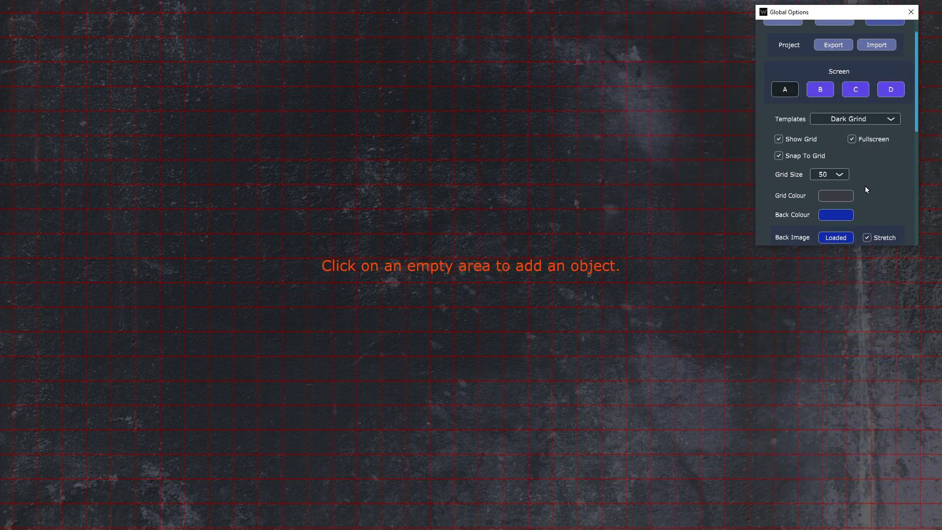
scroll(864, 186, down, 1)
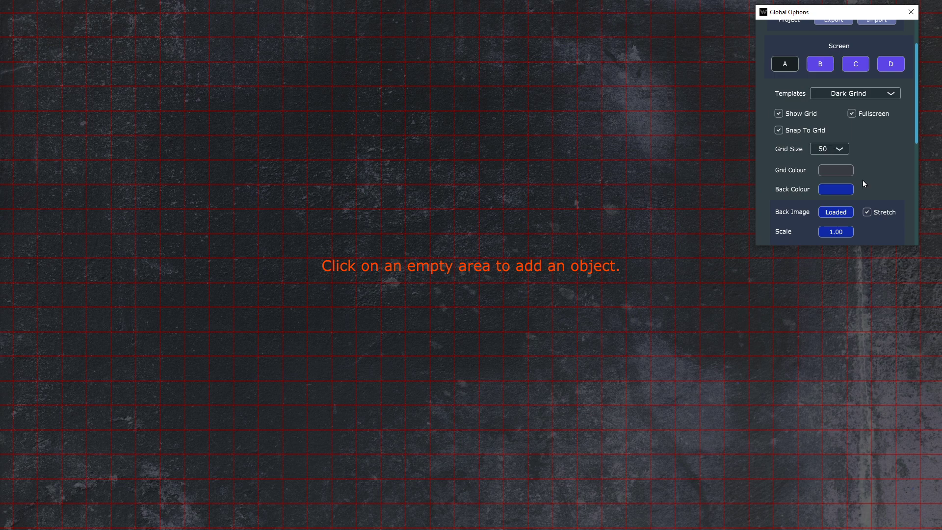
click(843, 171)
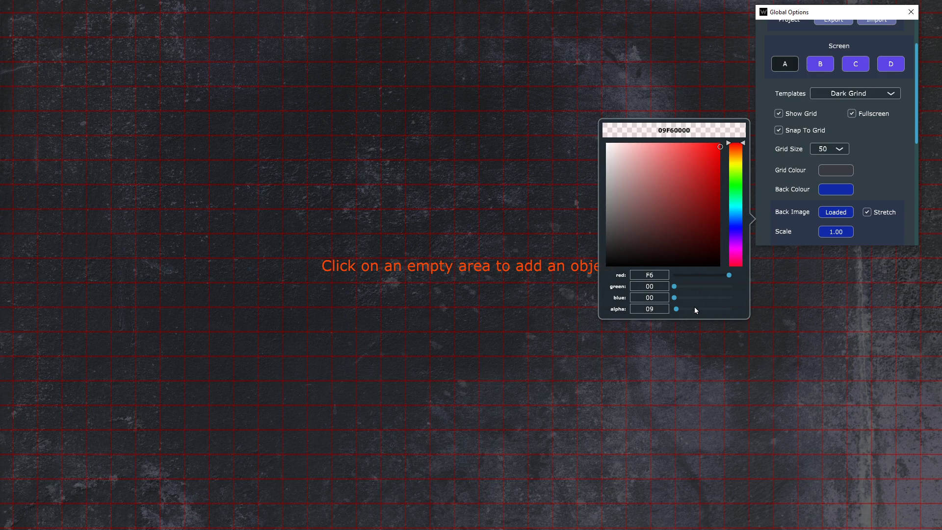
drag(693, 307, 755, 310)
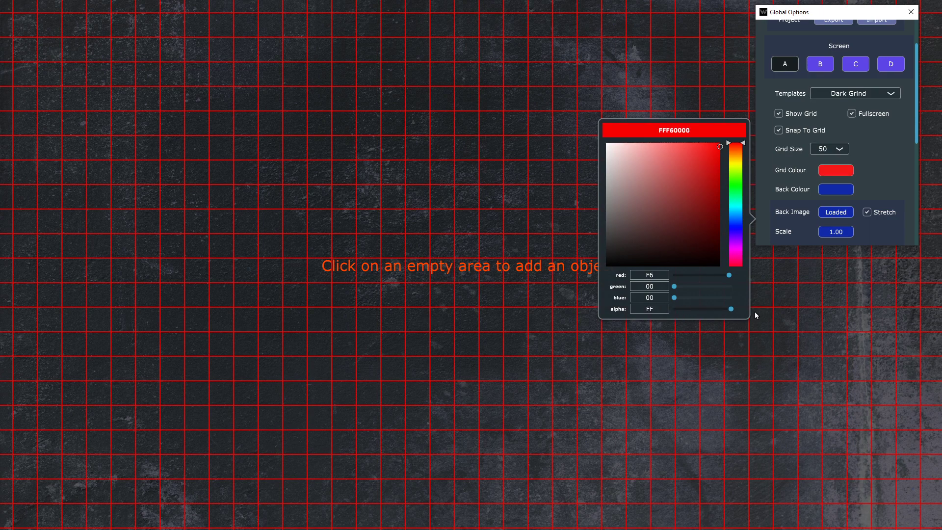
drag(754, 315, 676, 309)
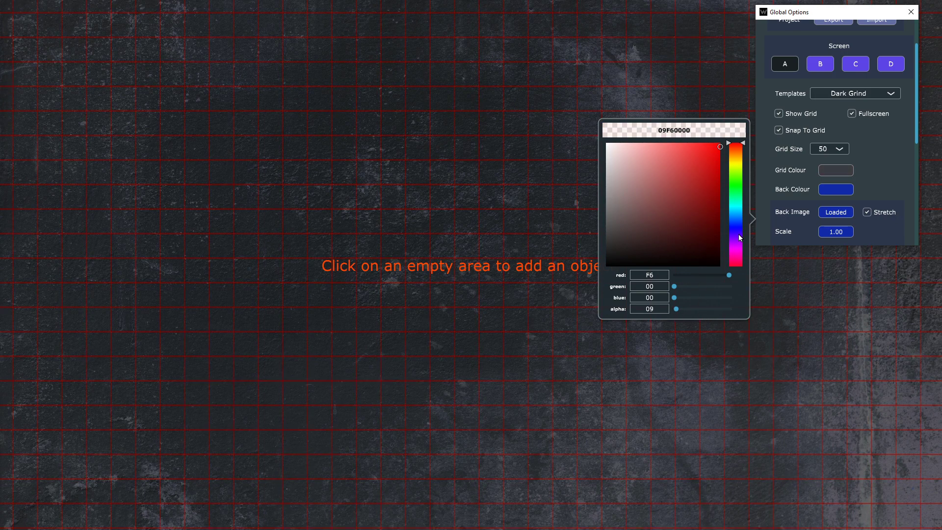
click(902, 160)
Briefly open the background colour picker and turn off the grid display
scroll(903, 164, down, 1)
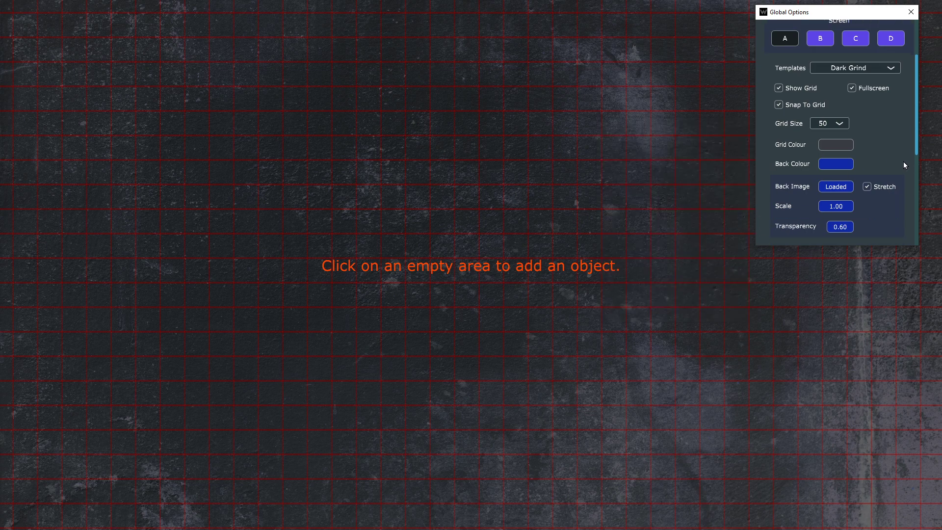
scroll(898, 229, down, 1)
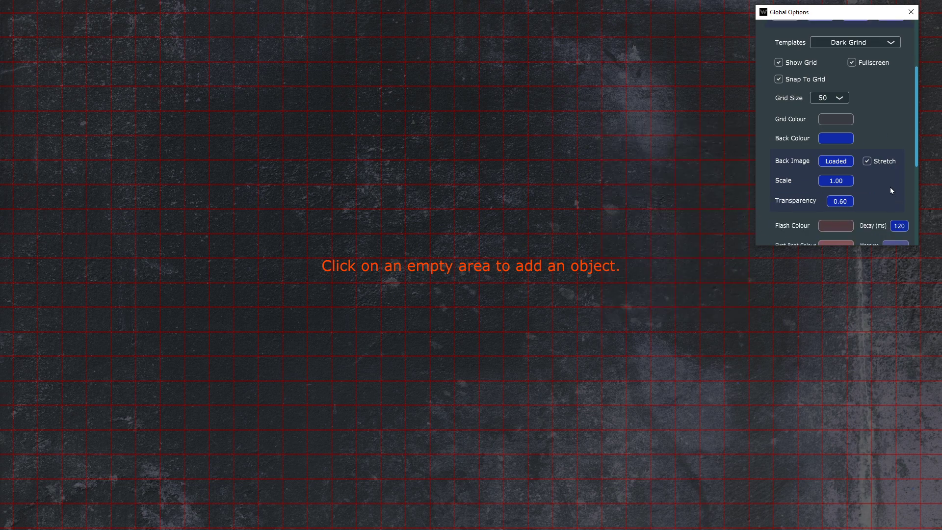
click(835, 142)
click(867, 137)
click(790, 62)
Compare the background image with and without stretching, leaving Stretch enabled
click(881, 162)
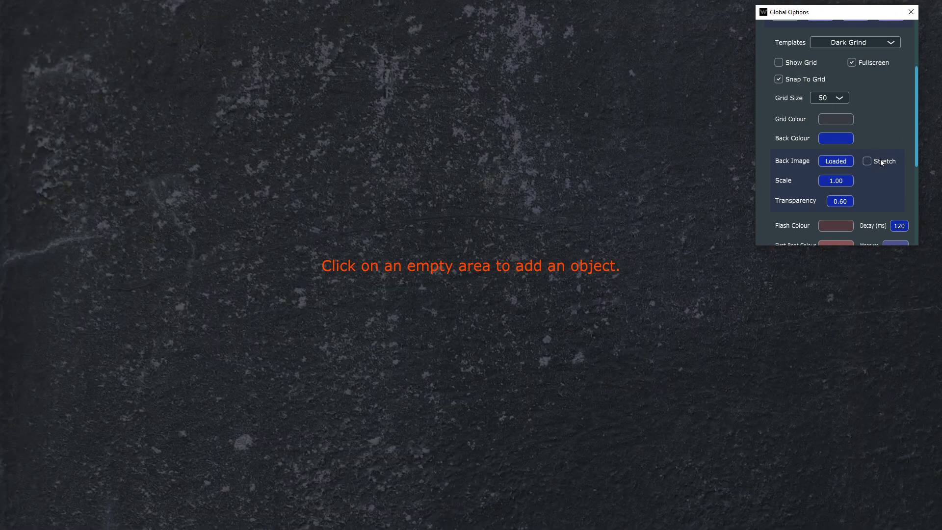
click(880, 160)
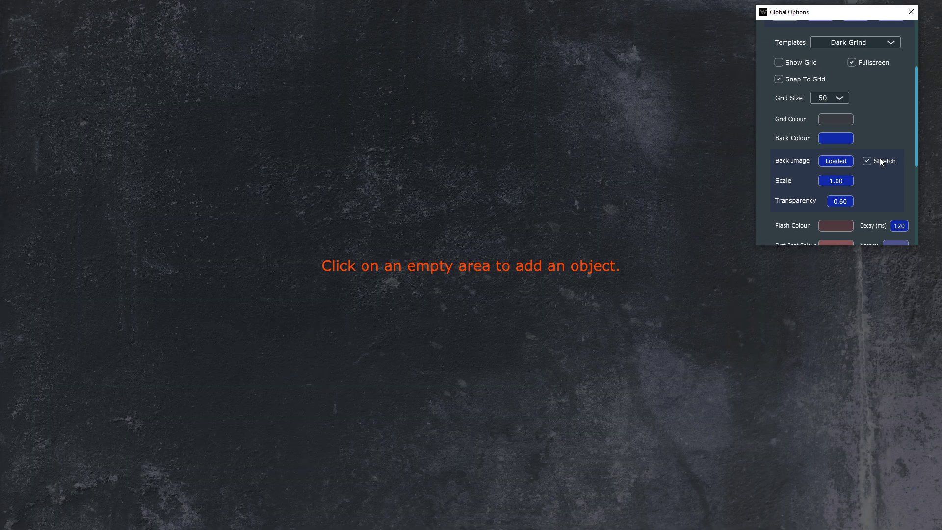
click(880, 160)
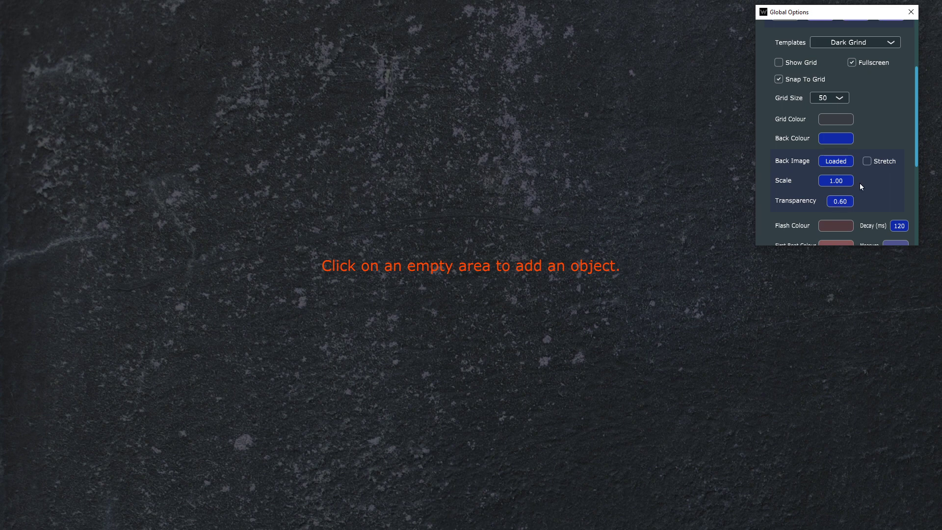
click(881, 160)
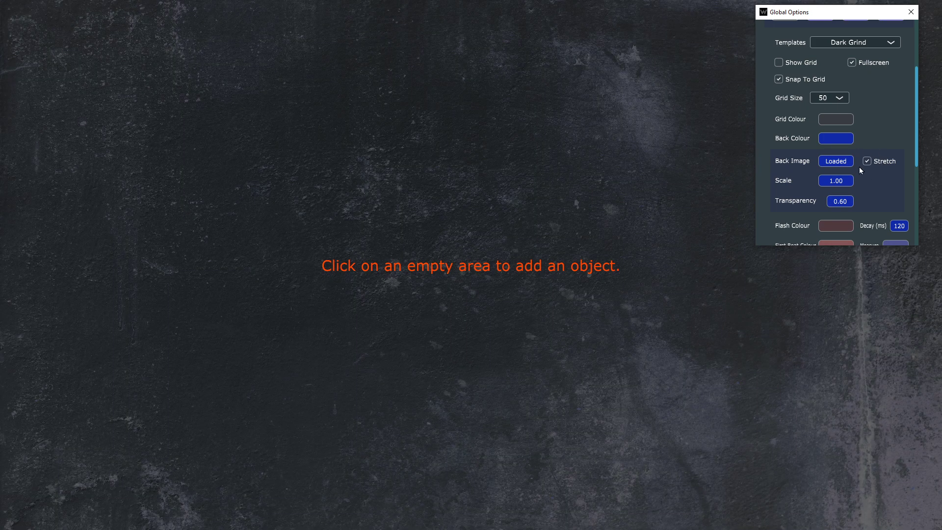
Set the background image transparency to 0.8
click(839, 202)
text(.8)
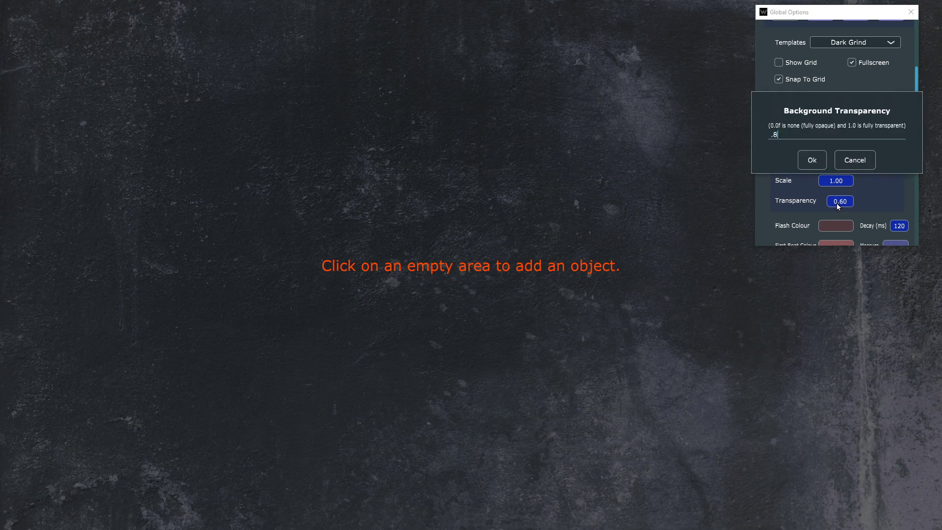
key(Return)
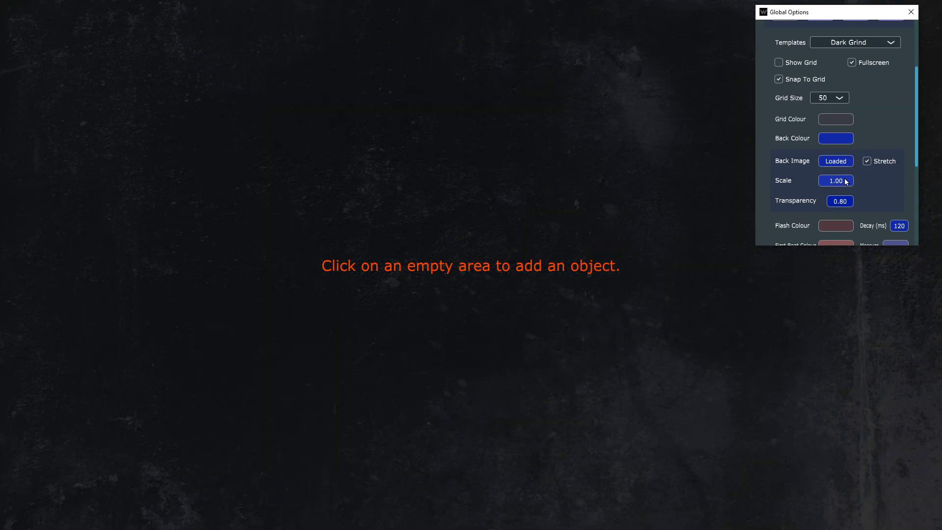
Change the background colour to an opaque blue, FF0053C1
click(836, 139)
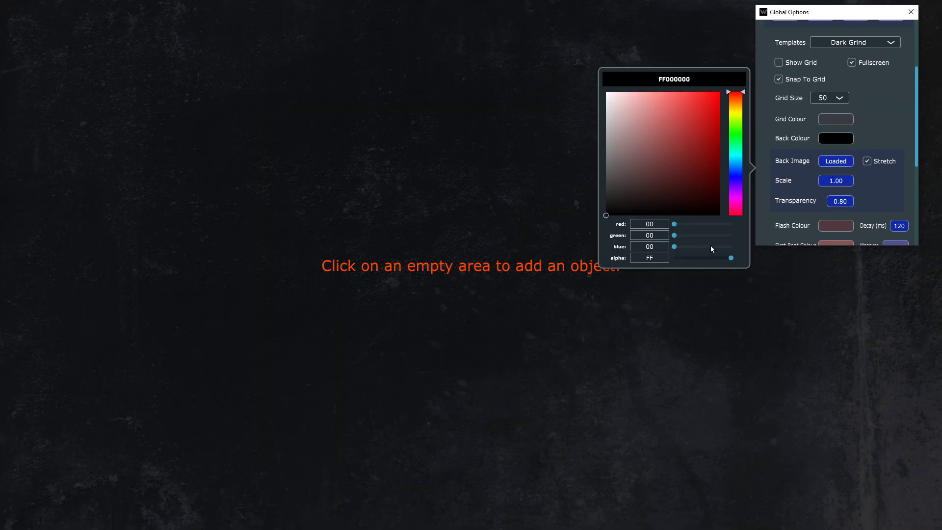
mouse_move(718, 149)
mouse_down()
mouse_move(737, 89)
mouse_move(736, 122)
mouse_up()
click(733, 167)
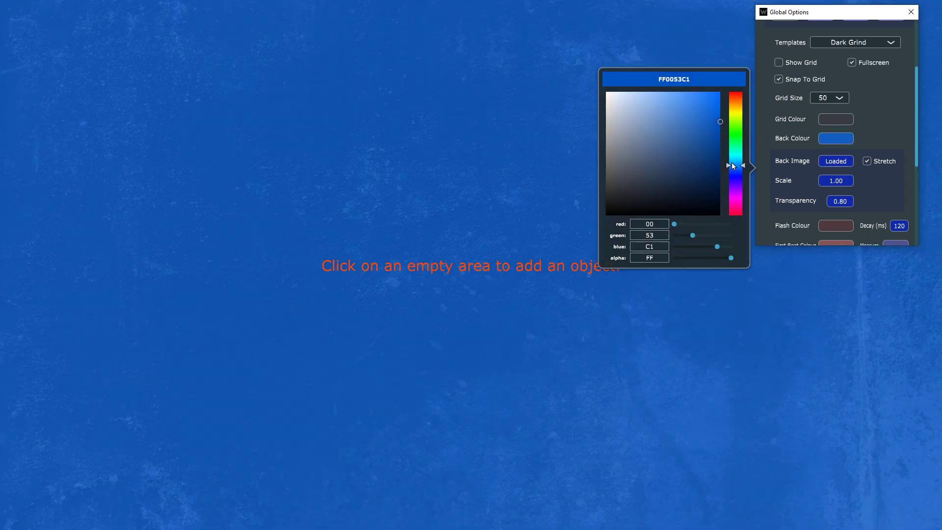
click(879, 99)
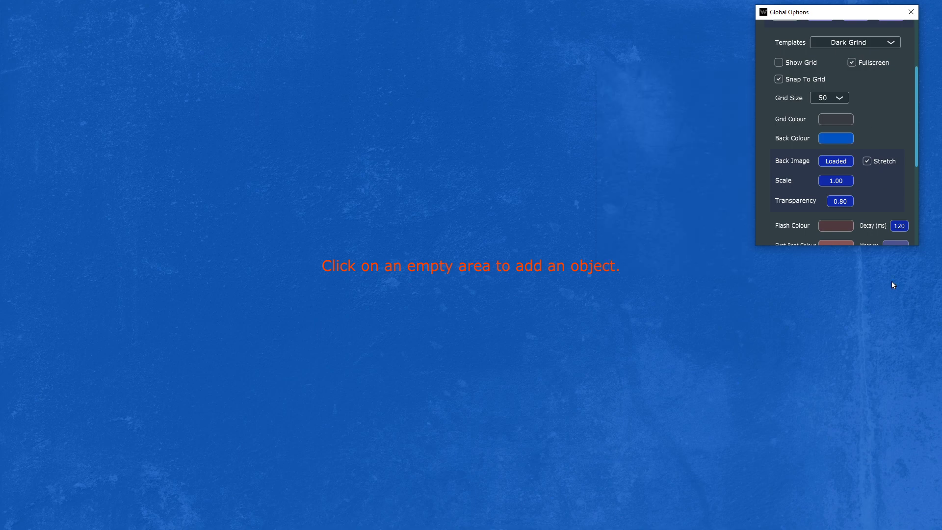
Return the background colour to black and set the background image transparency to 0.6
click(832, 139)
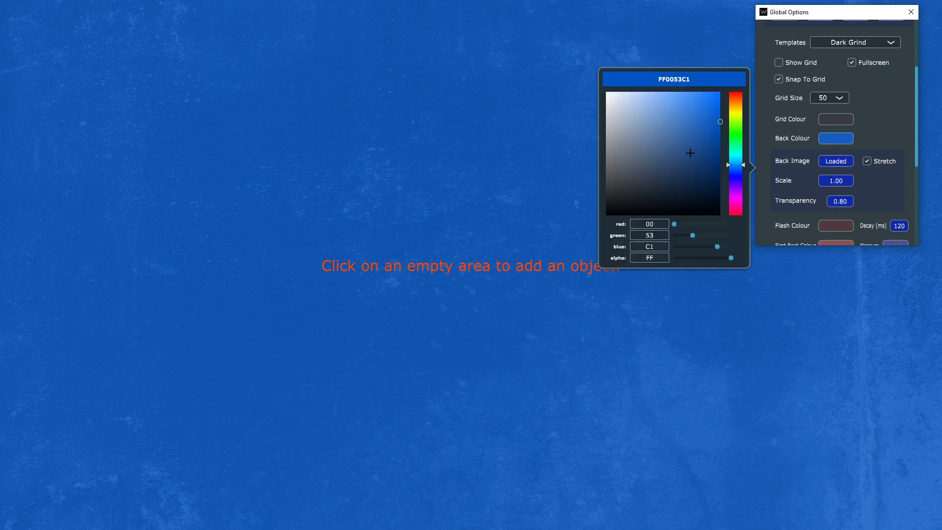
drag(687, 150, 592, 229)
click(878, 133)
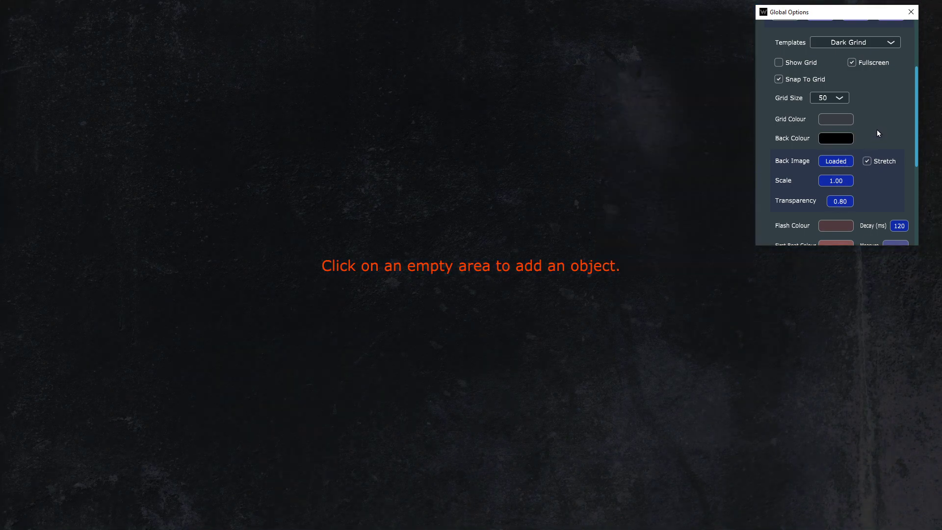
click(839, 202)
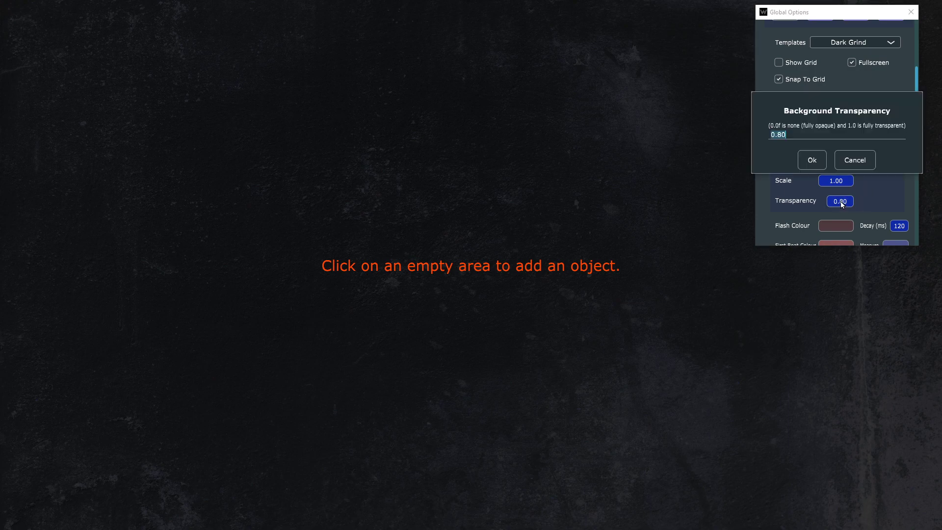
text(0.6)
key(Return)
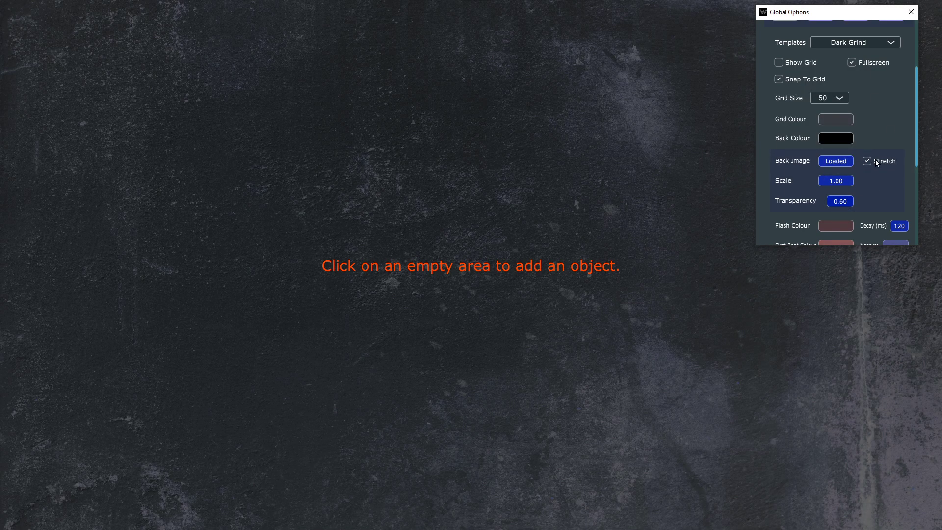
Make the red flash colour fully opaque by raising its alpha to FF
scroll(874, 159, down, 5)
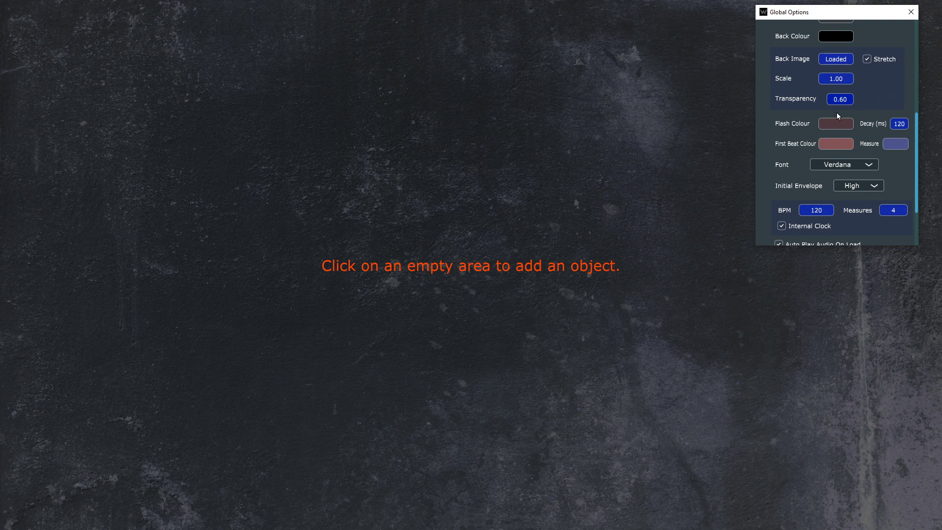
click(828, 123)
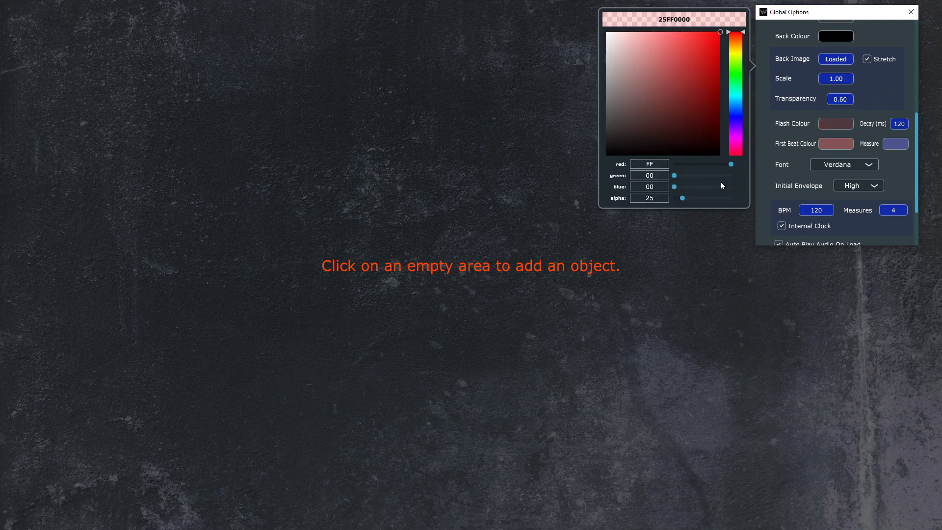
drag(722, 198, 741, 198)
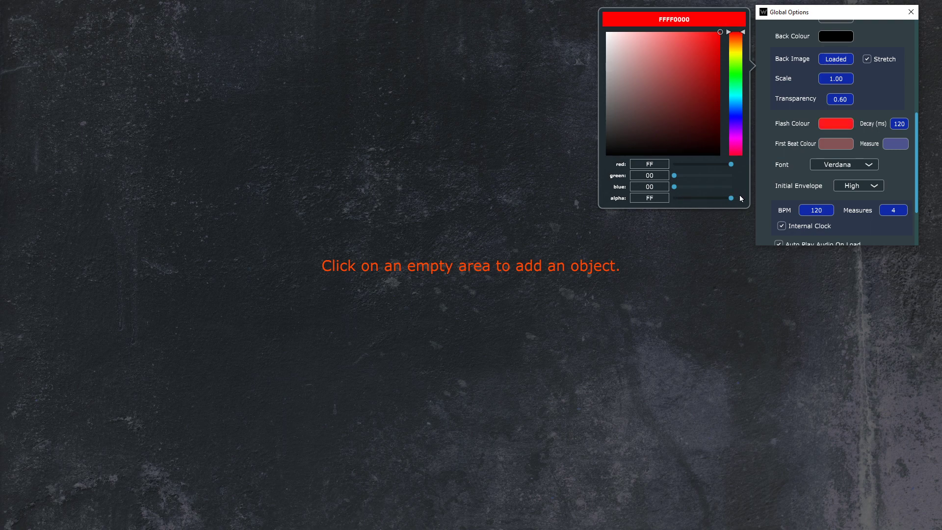
click(870, 98)
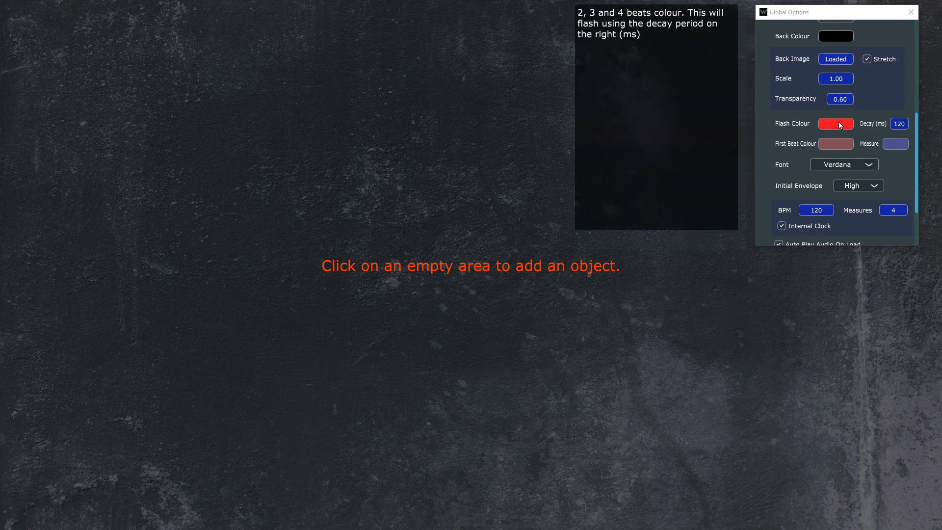
click(838, 121)
click(838, 118)
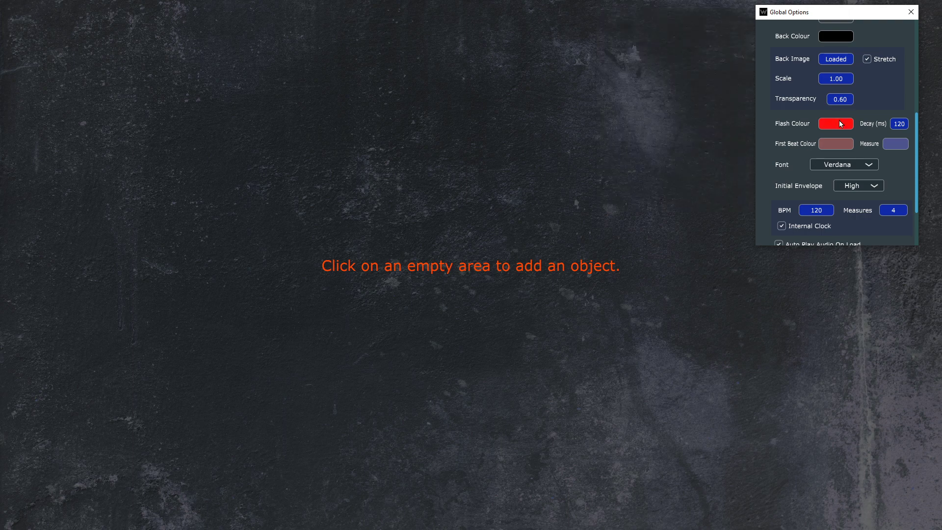
Set the first beat colour to a fully opaque bright green, FF00FF12
mouse_move(832, 128)
click(824, 143)
click(735, 75)
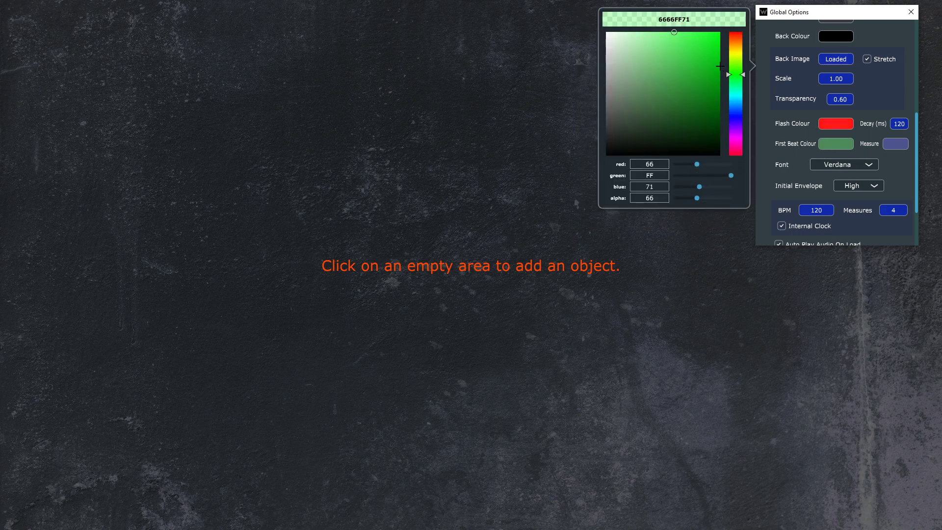
drag(720, 66, 719, 32)
drag(725, 196, 731, 198)
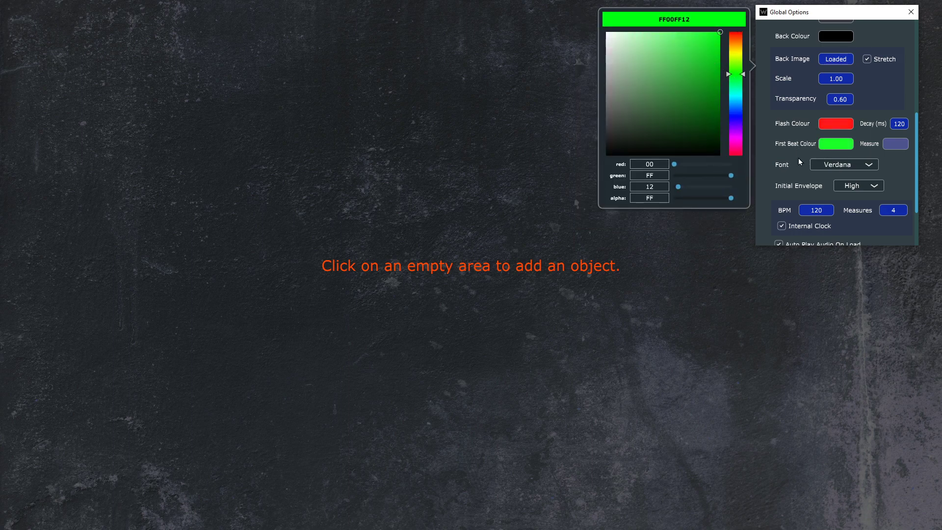
Set the measure colour to a fully opaque pure blue, FF0000FF
click(881, 90)
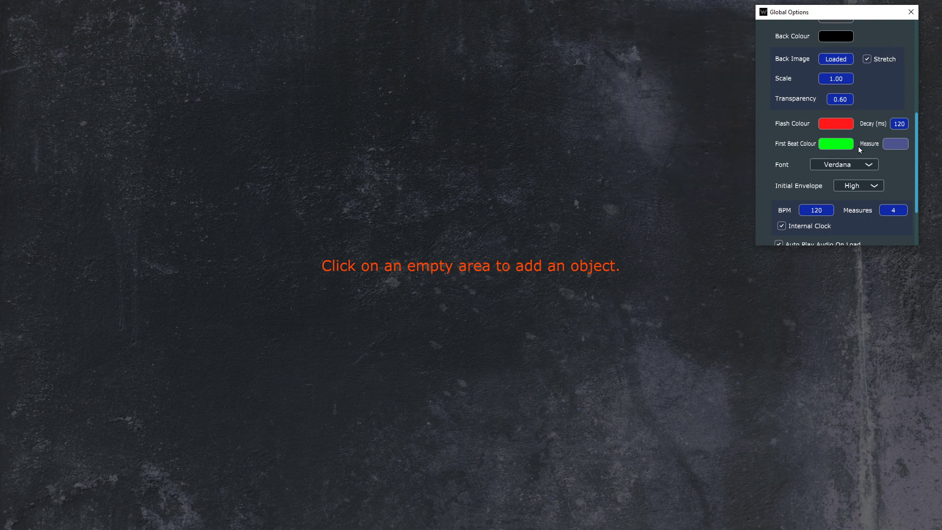
click(895, 144)
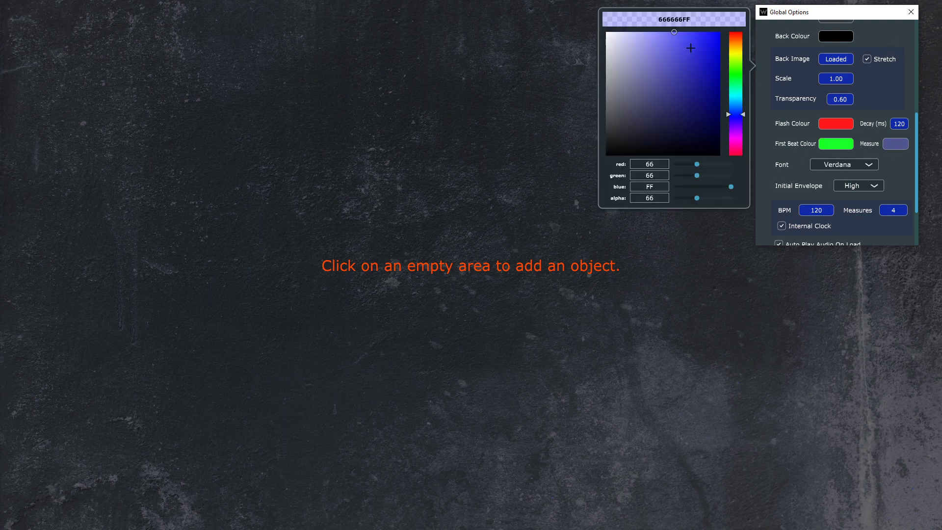
drag(690, 47, 719, 32)
drag(716, 199, 747, 200)
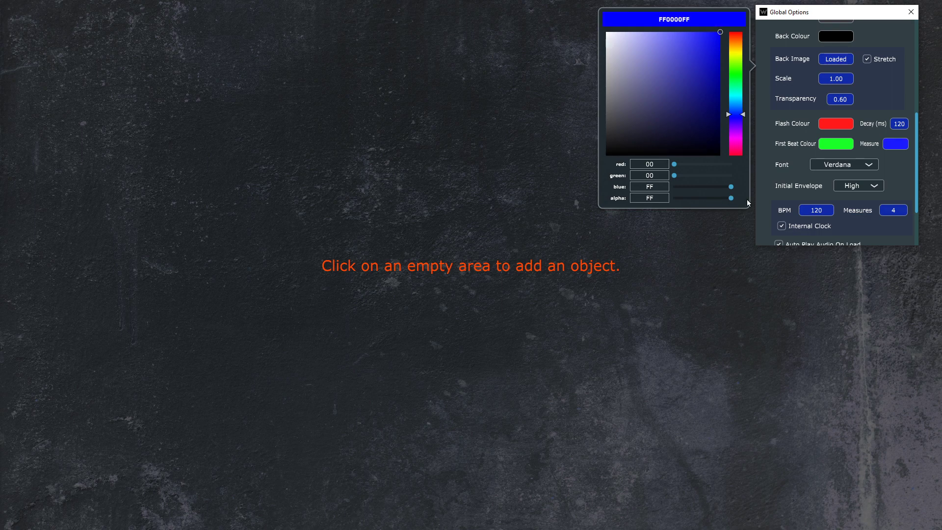
click(874, 150)
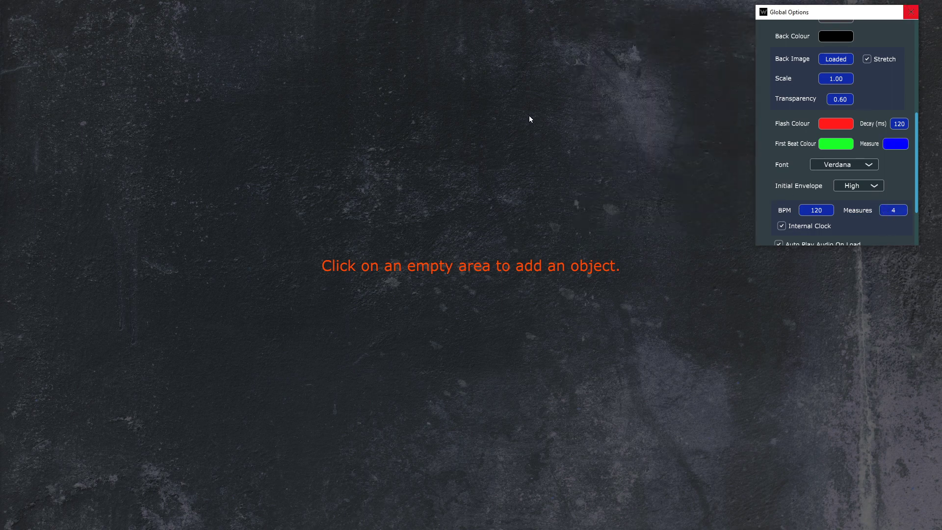
Add a sound object using SMC_120_LO_BEAT.wav in the upper part of the canvas and enlarge it slightly
click(364, 91)
click(379, 107)
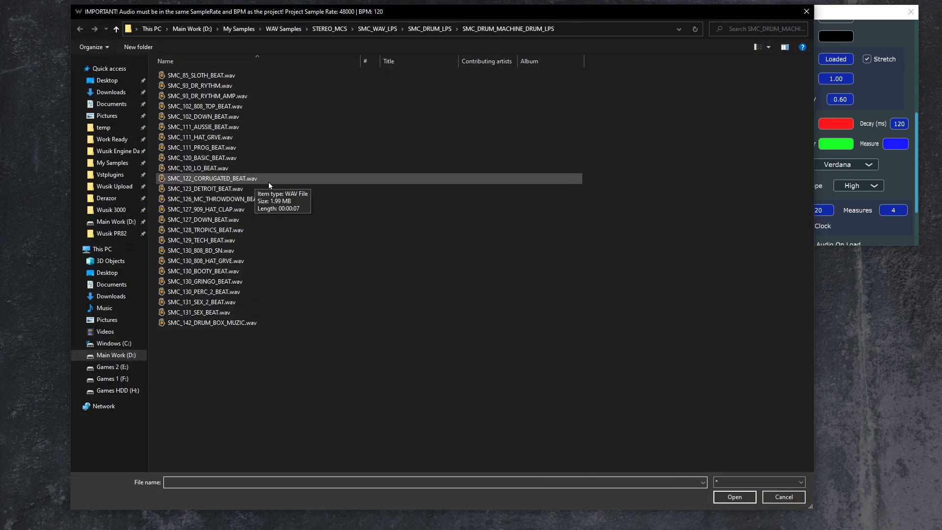
double_click(236, 168)
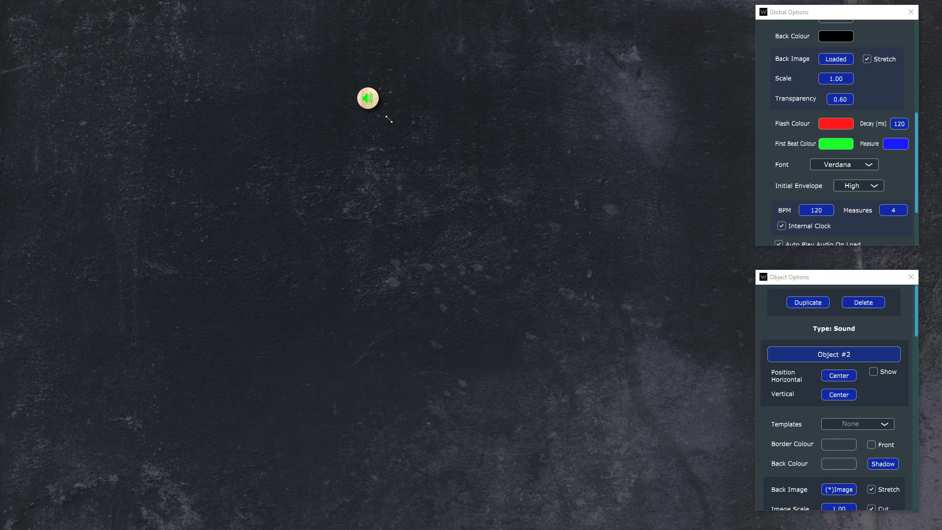
click(386, 120)
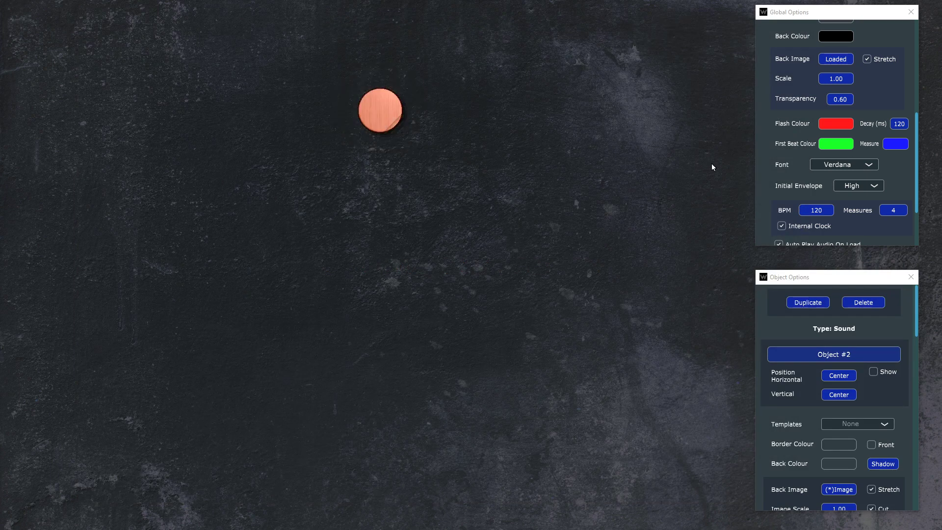
Switch to play mode, trigger the sound object to watch its beat flashes, and return to edit mode
scroll(824, 90, up, 5)
click(833, 41)
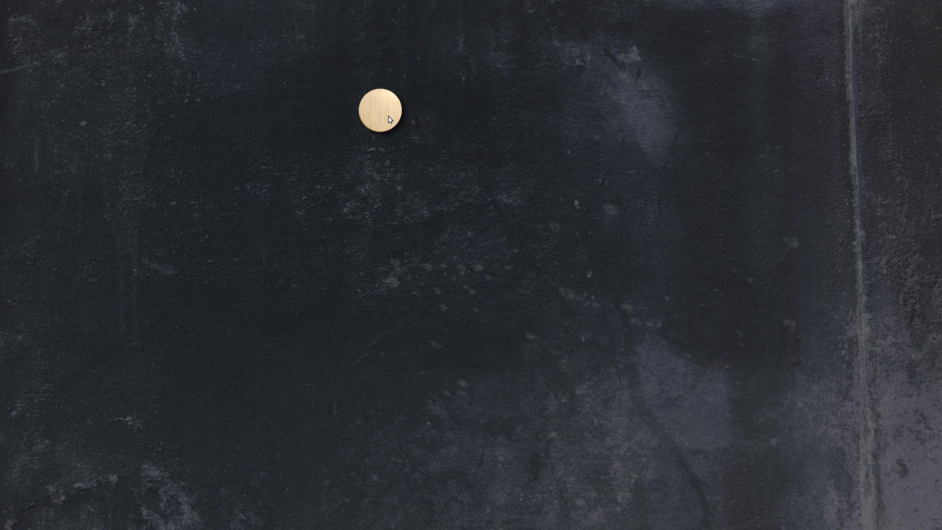
click(390, 120)
right_click(537, 287)
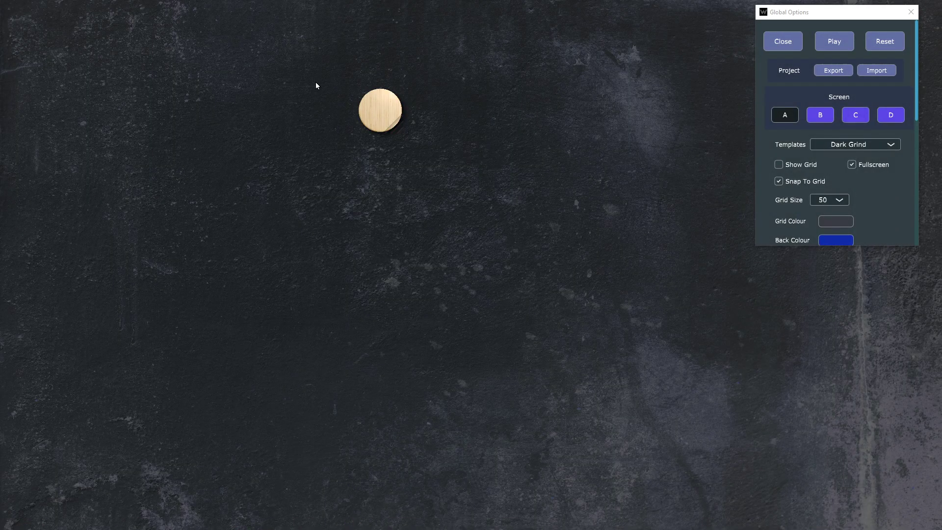
Lower the flash colour's alpha to 23 and make the first beat colour mostly transparent as well
scroll(854, 153, down, 2)
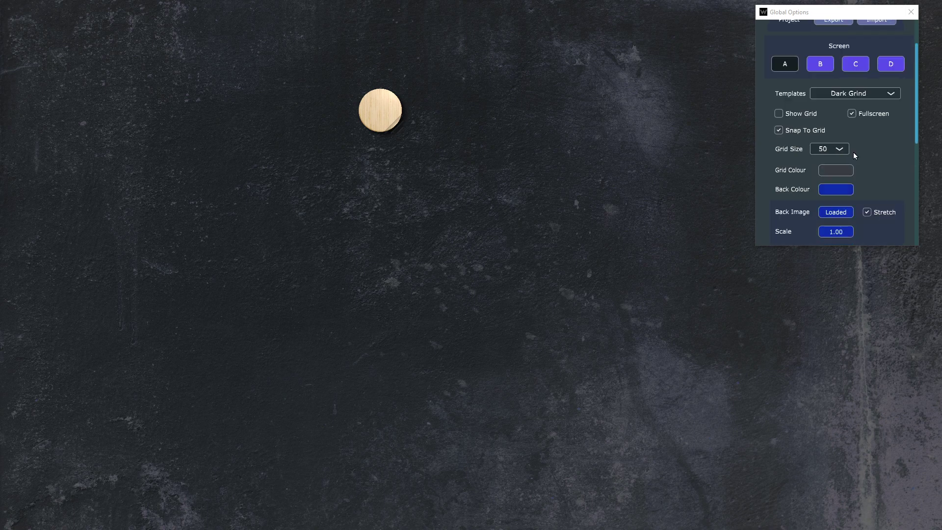
scroll(868, 154, down, 4)
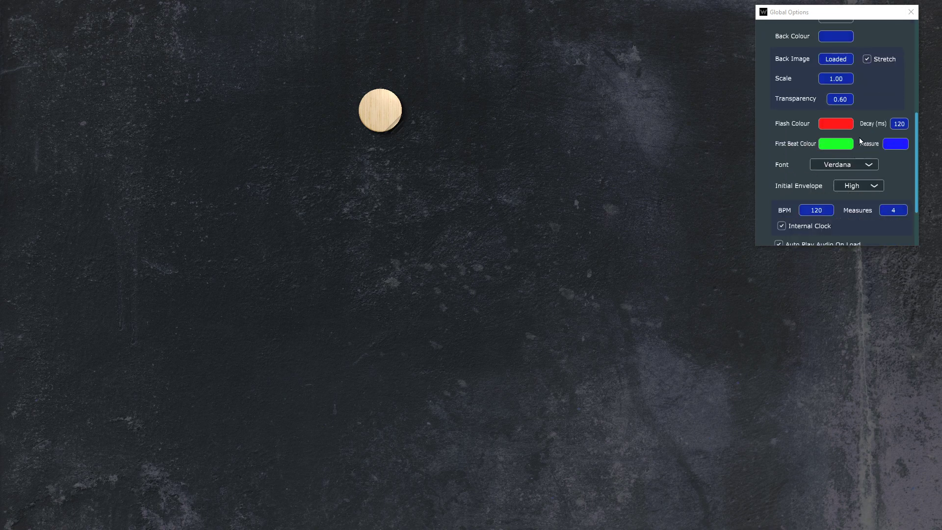
click(824, 124)
drag(682, 198, 678, 200)
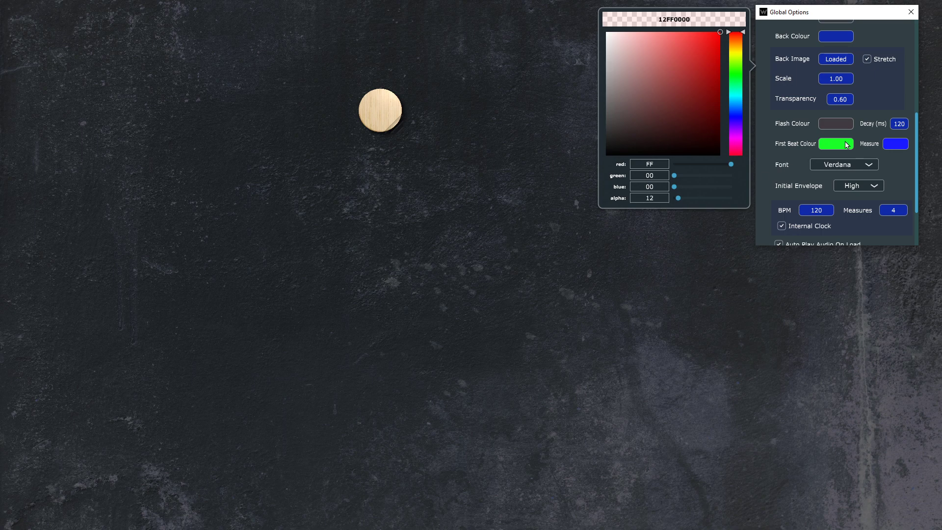
click(776, 169)
click(830, 143)
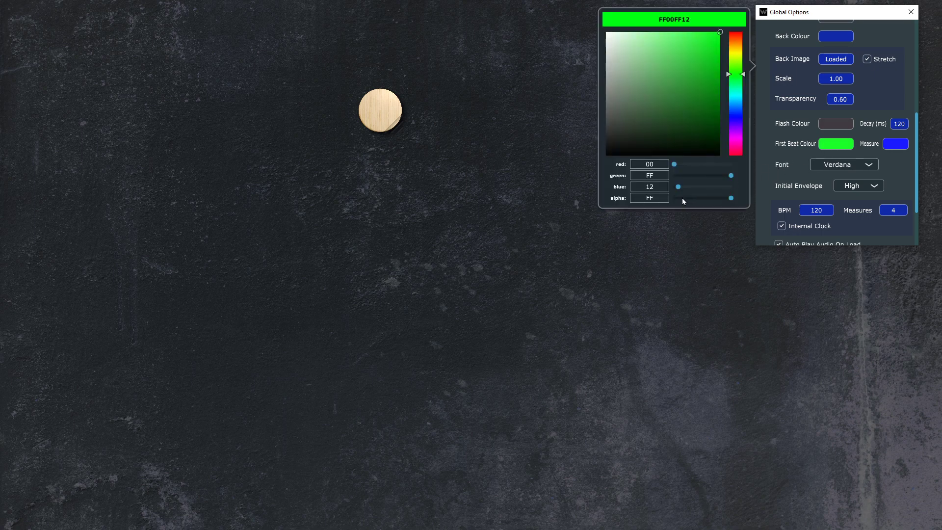
drag(682, 197, 681, 199)
click(846, 124)
click(845, 124)
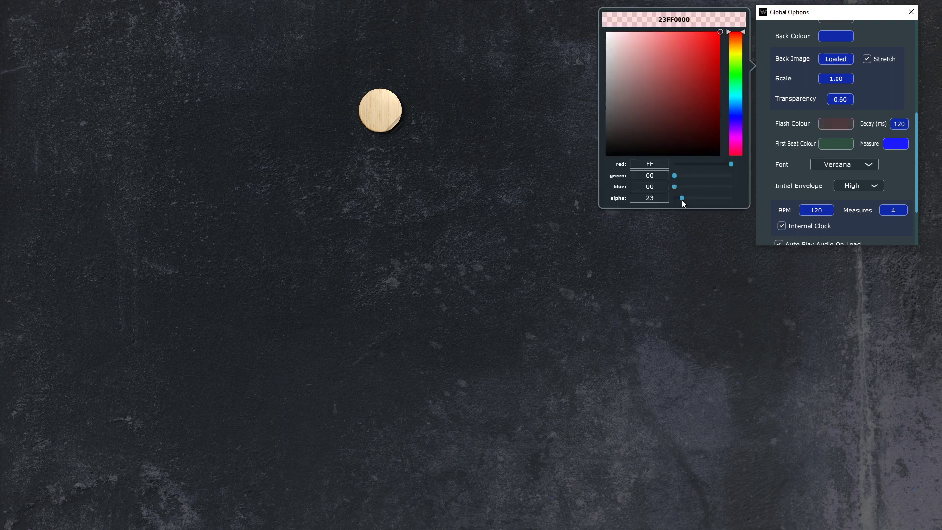
Lower the blue measure colour's alpha to 14
click(888, 148)
click(888, 148)
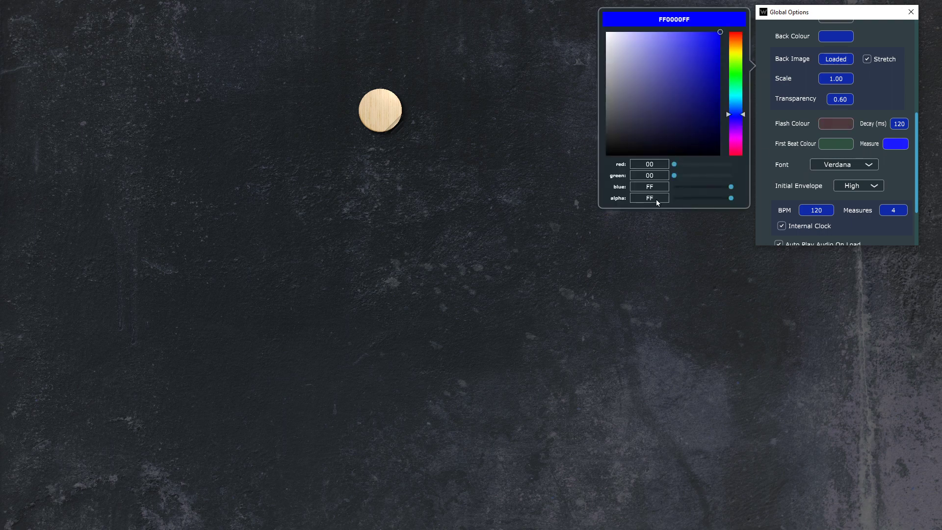
click(678, 199)
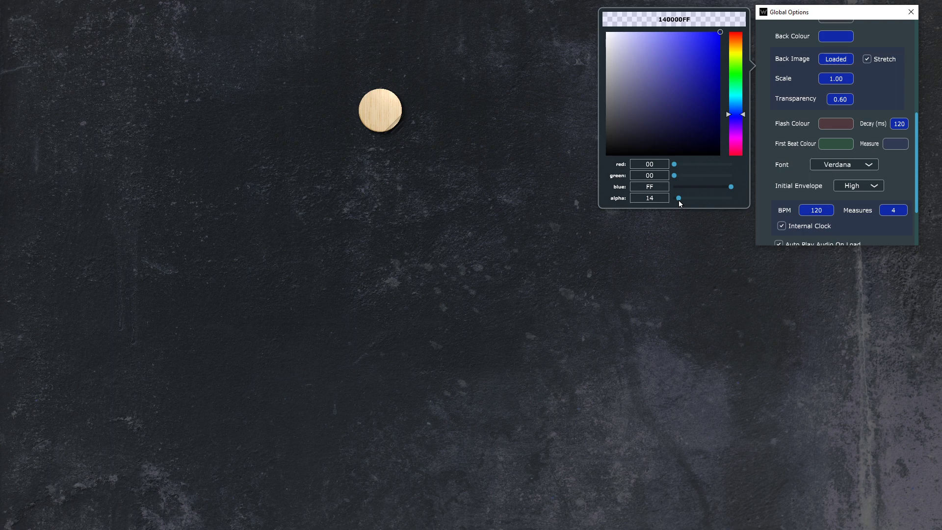
click(894, 85)
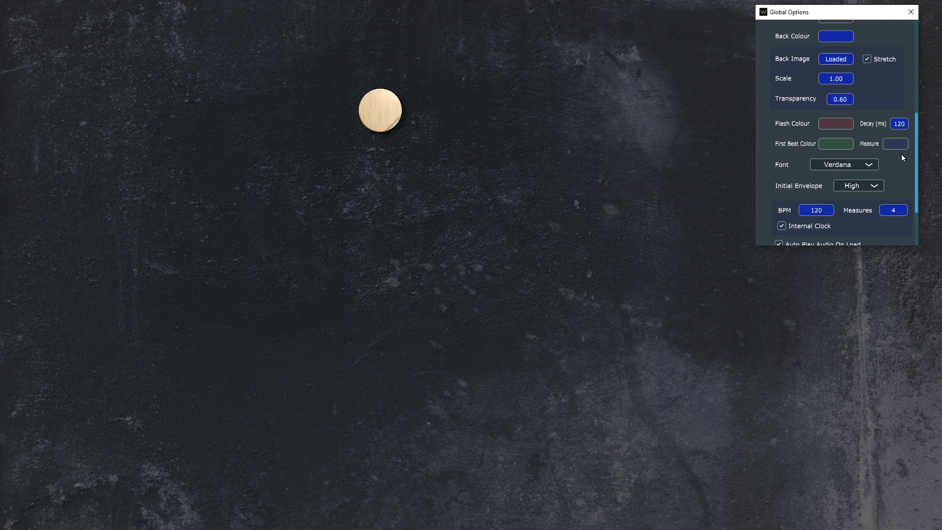
Set the beat flash decay to 300 ms
click(899, 125)
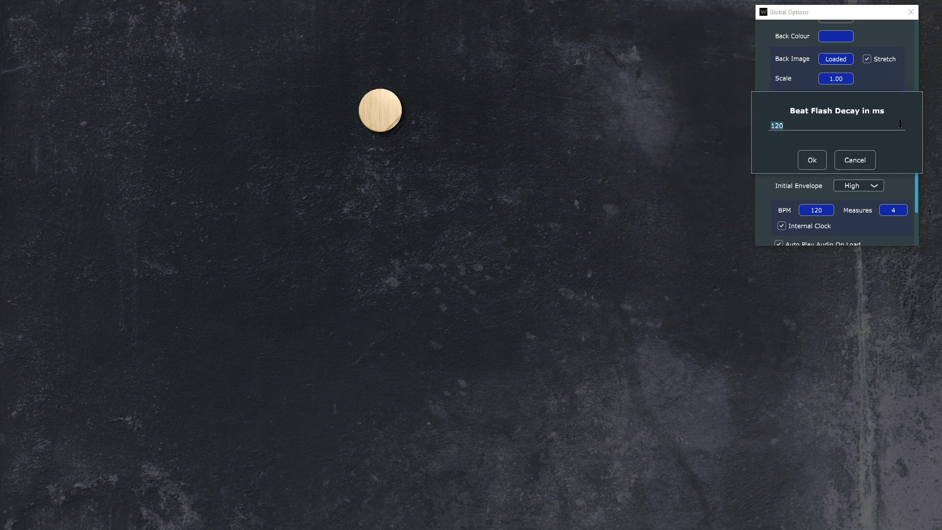
text(222)
key(BackSpace)
key(BackSpace)
key(BackSpace)
text(300)
key(Return)
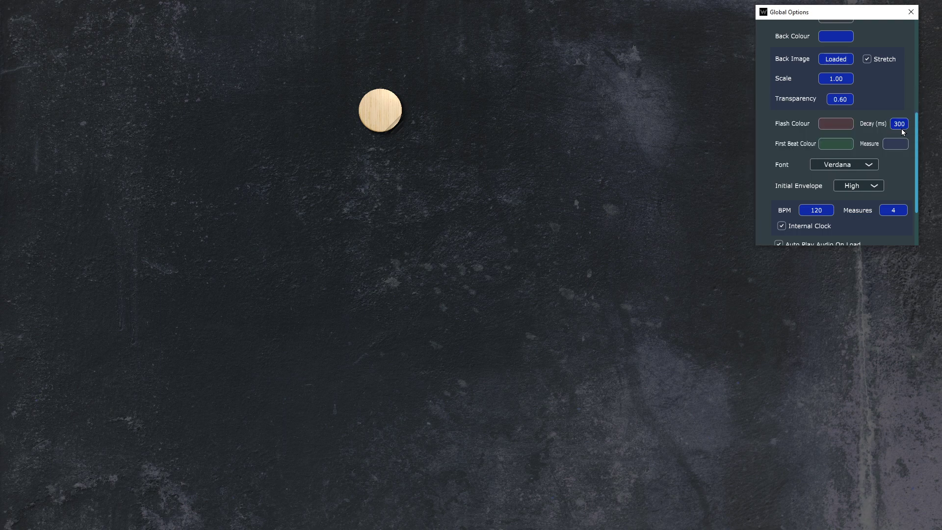
Preview the softer beat flashes in play mode and return to the flash settings in edit mode
key(Escape)
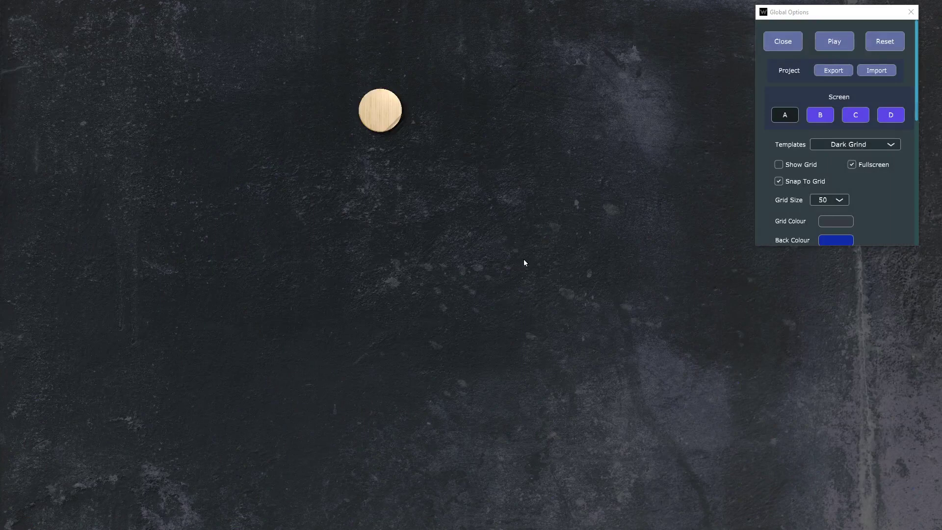
scroll(889, 178, down, 5)
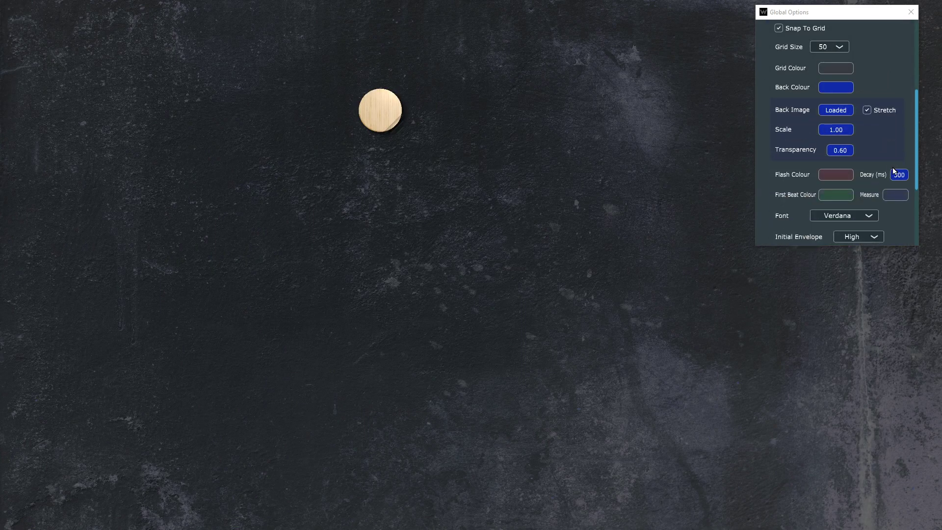
scroll(848, 173, down, 1)
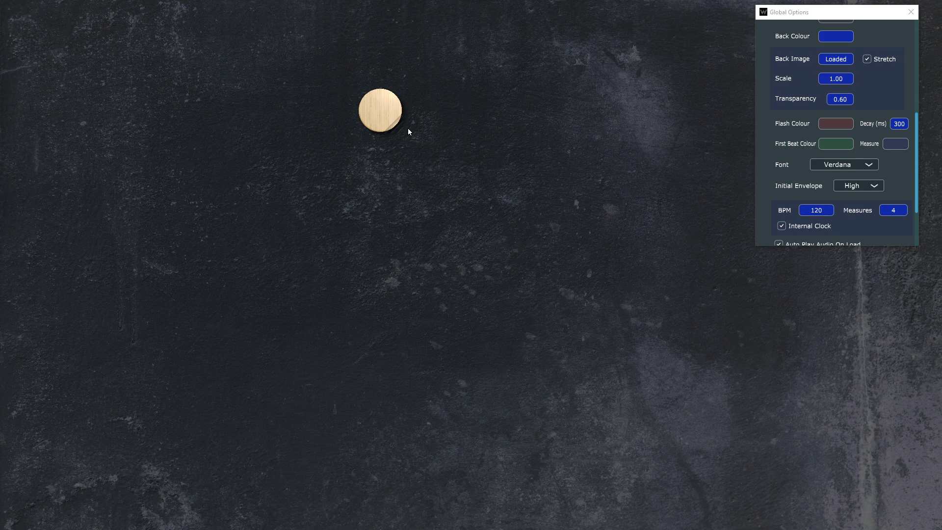
Stretch the sound object into a larger, wider oval and show its name on it as Drum 01
drag(407, 131, 446, 151)
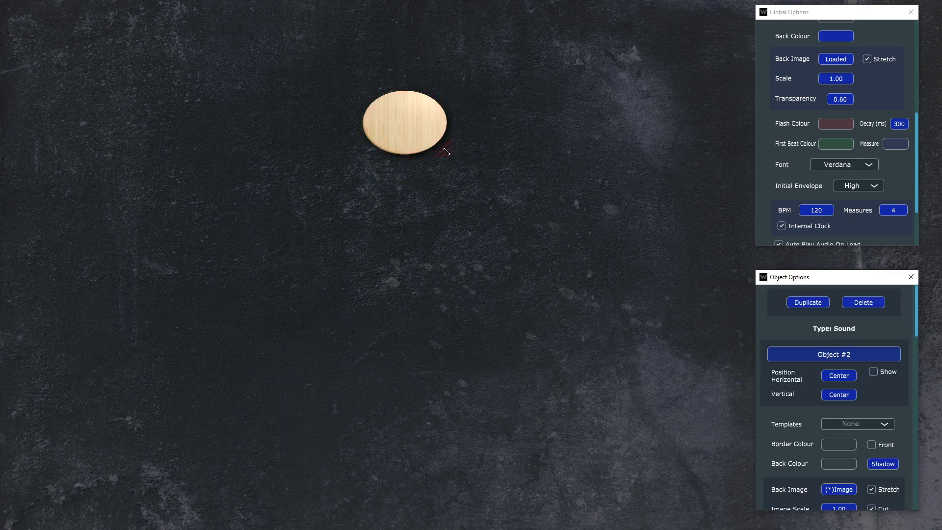
click(415, 137)
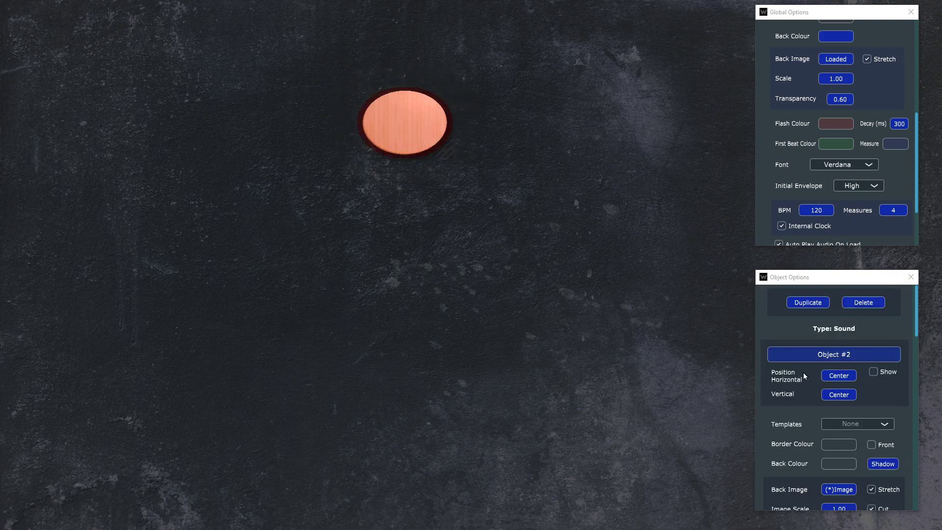
click(873, 372)
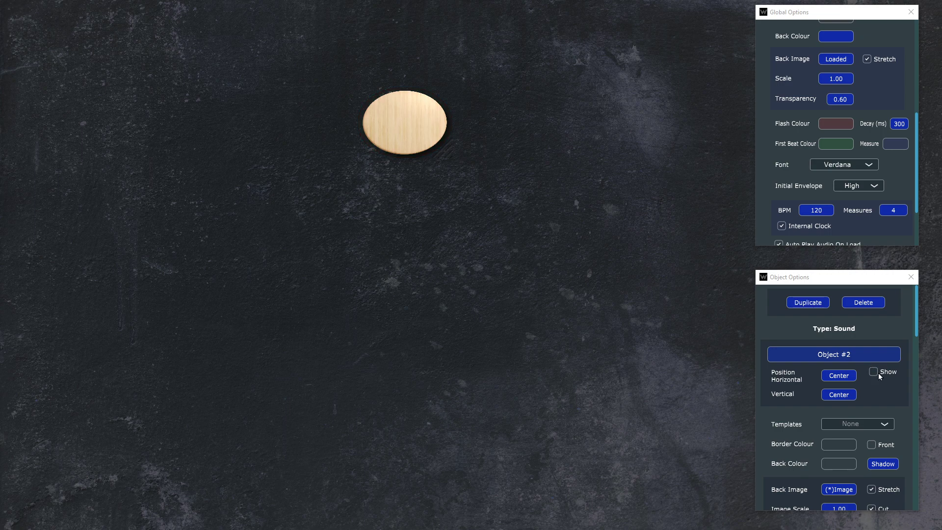
click(858, 357)
text(Drum 01)
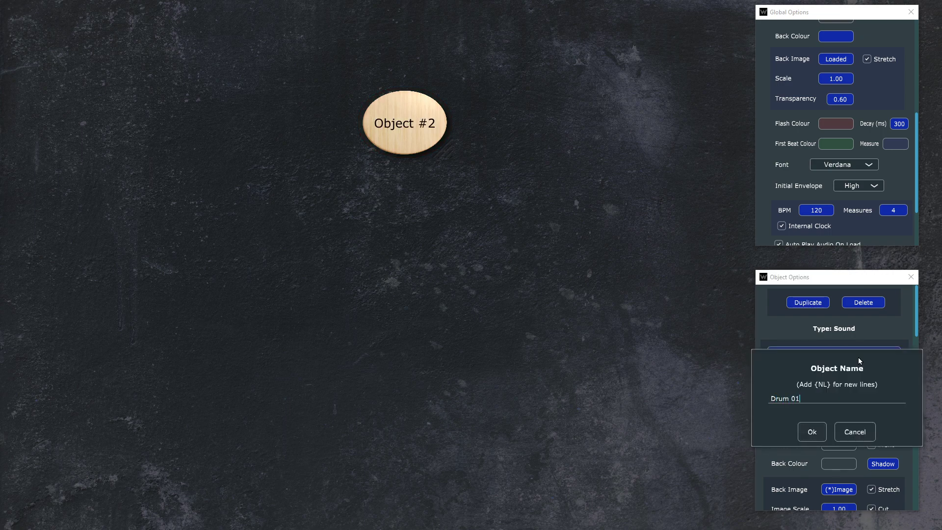
key(Return)
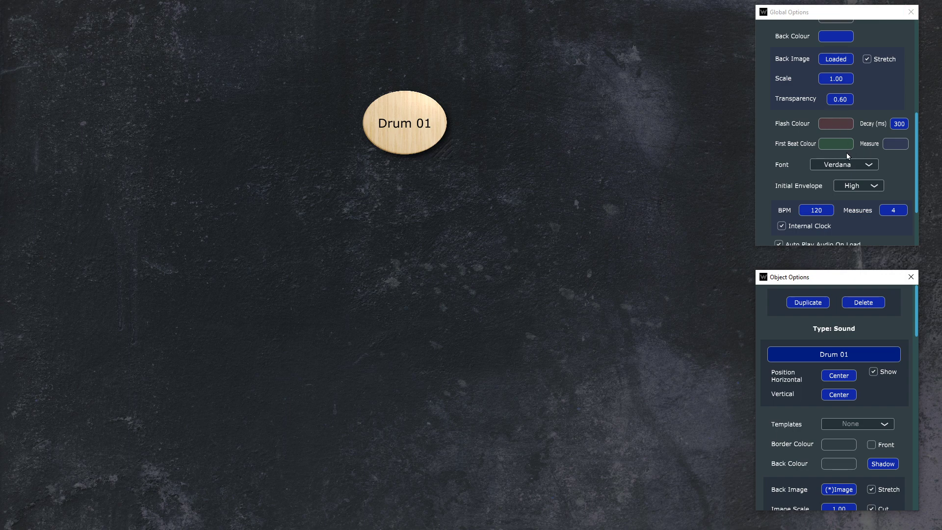
Try Sitka Text and Noto Mono as the global font for the object label
click(866, 169)
scroll(871, 171, up, 5)
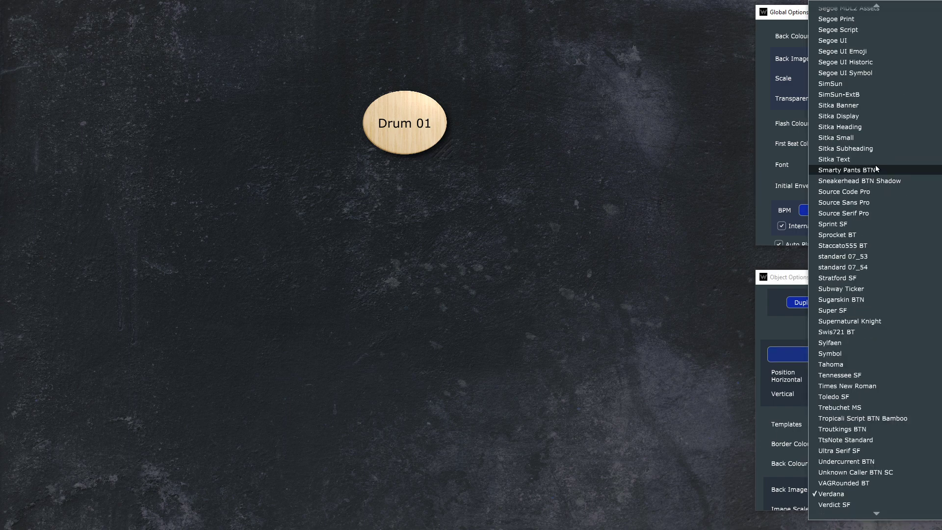
click(874, 165)
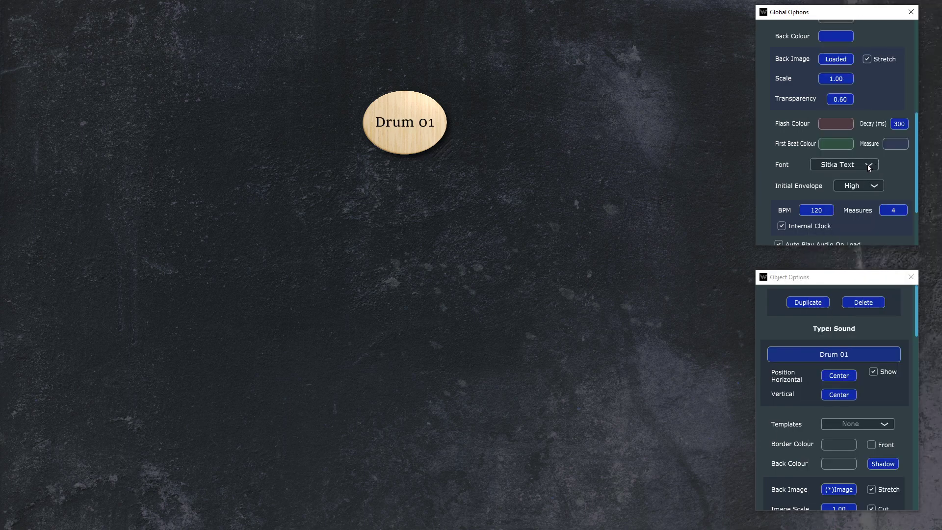
click(869, 167)
scroll(881, 176, up, 6)
click(880, 178)
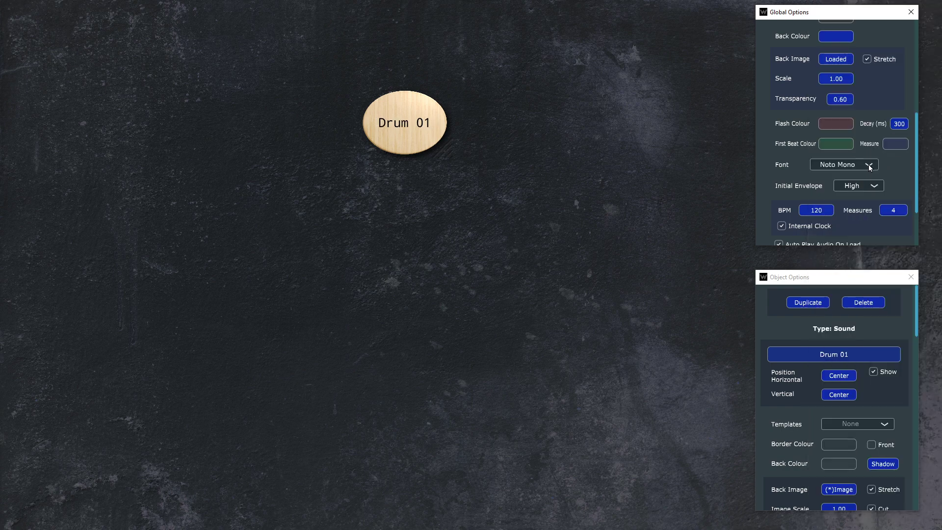
Try Linux Libertine G as the global font, and change it to Formal436 BT
click(867, 164)
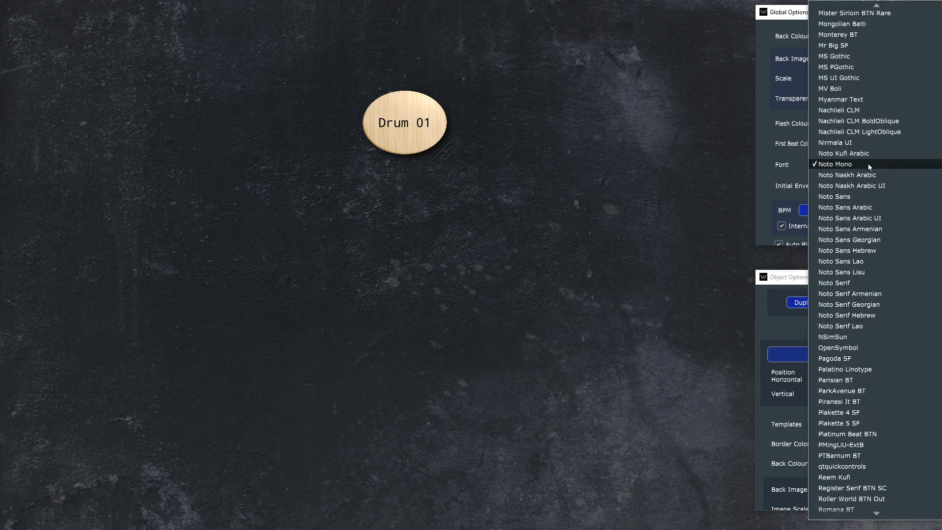
scroll(872, 166, up, 13)
click(872, 166)
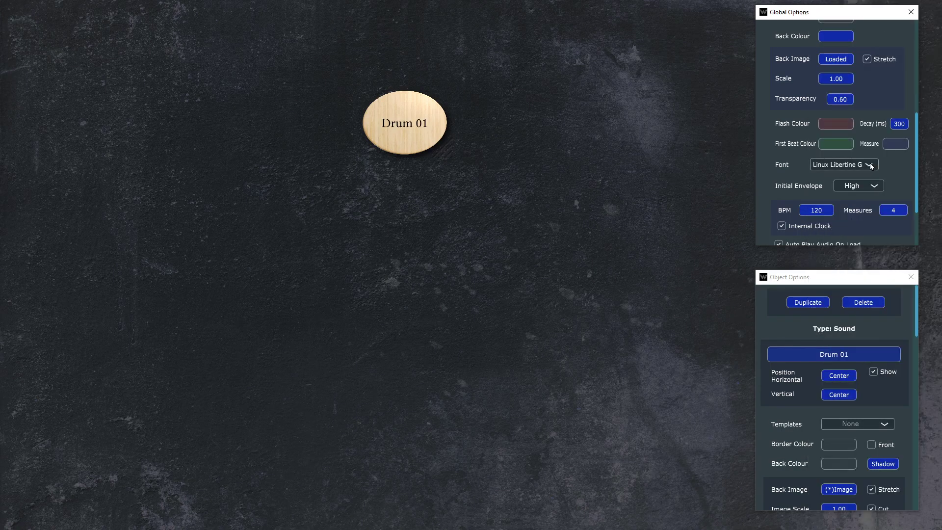
click(873, 164)
scroll(875, 162, up, 20)
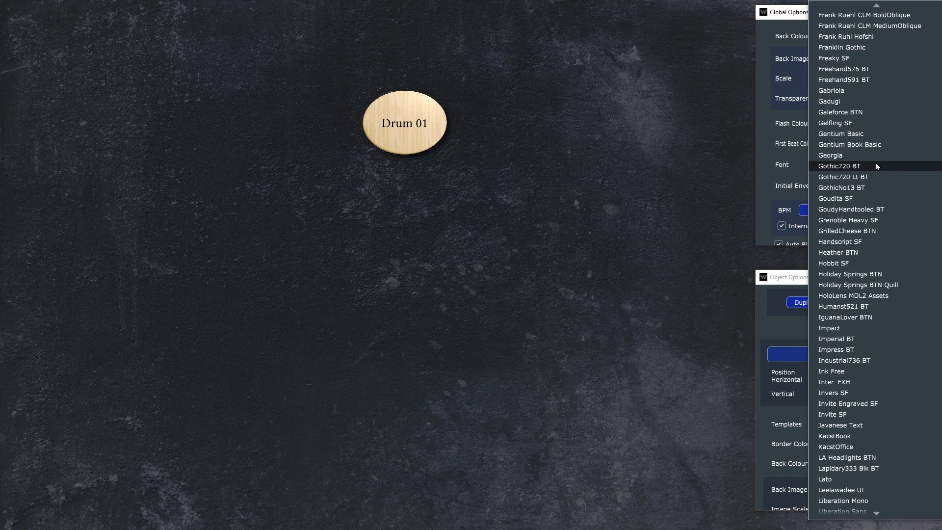
click(875, 163)
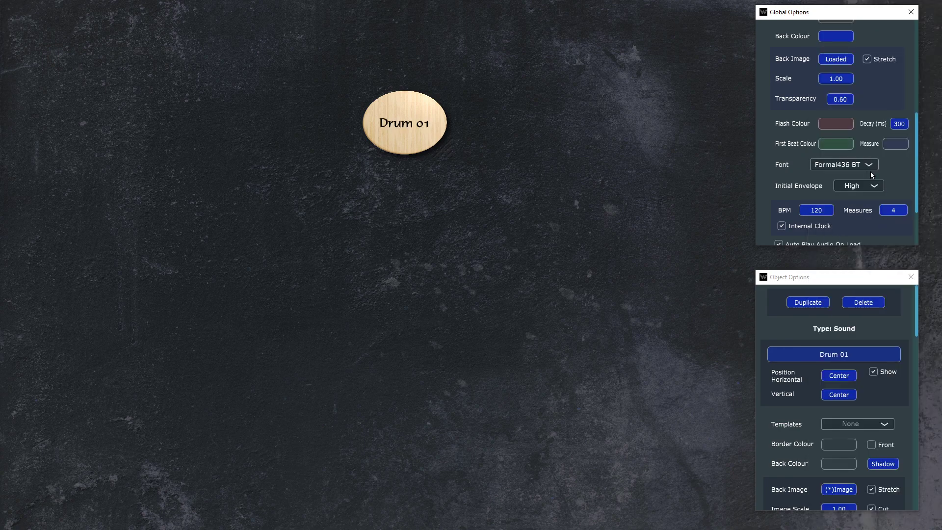
Set the global font to Verdana for the object label
click(867, 165)
scroll(876, 191, down, 20)
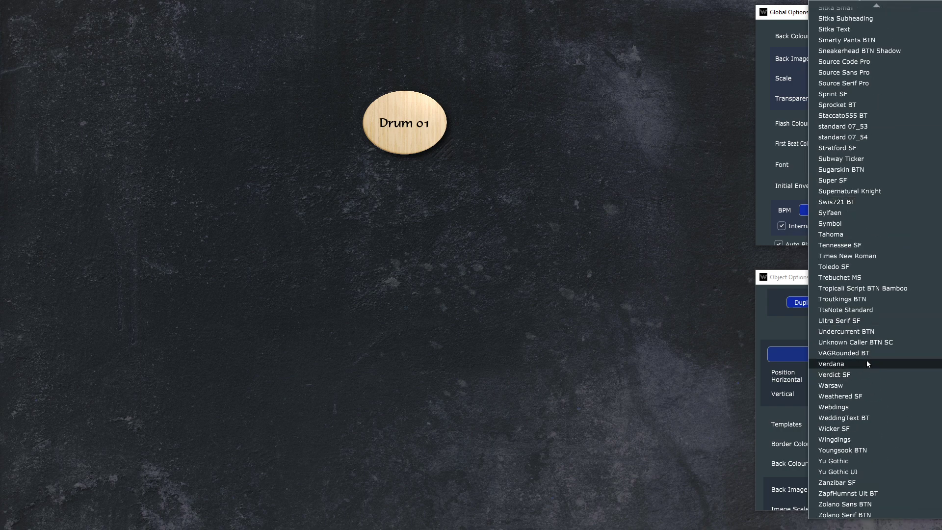
click(868, 364)
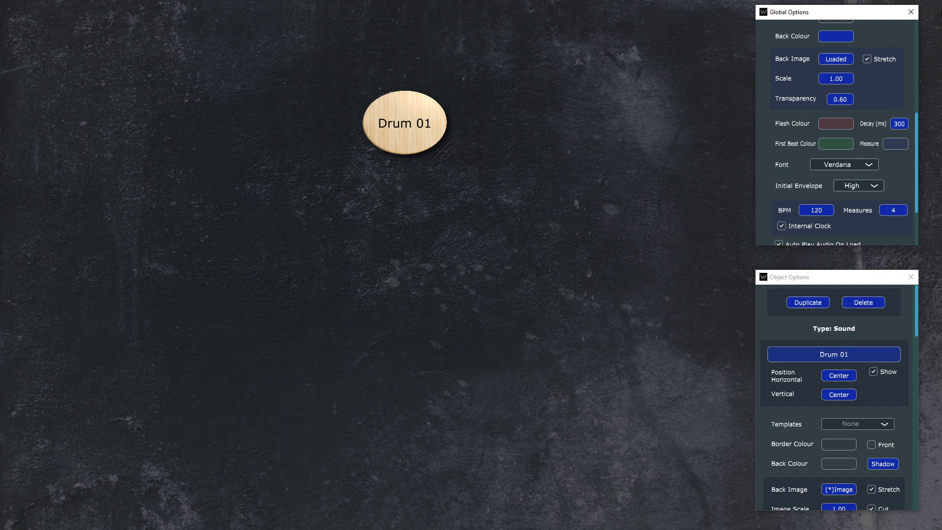
Turn the internal clock off in the global options and turn it back on
scroll(840, 195, down, 1)
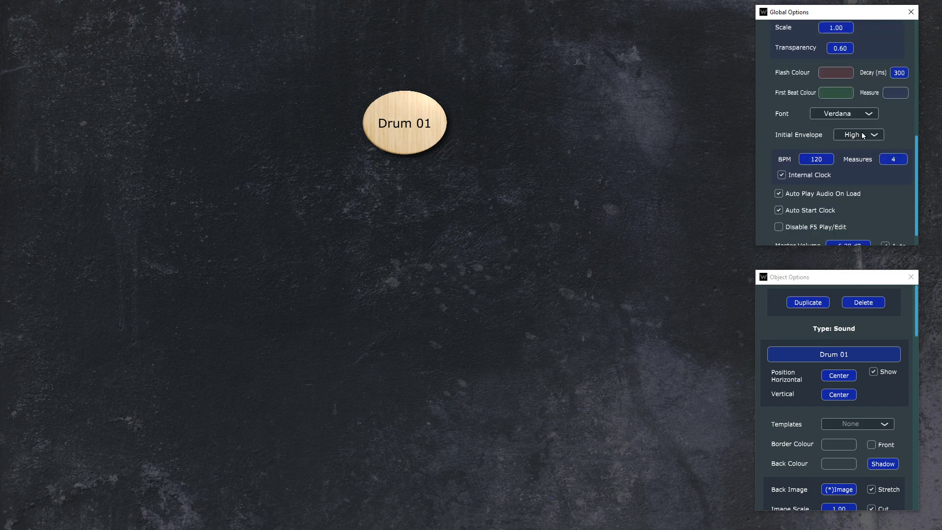
mouse_move(860, 133)
scroll(842, 117, down, 1)
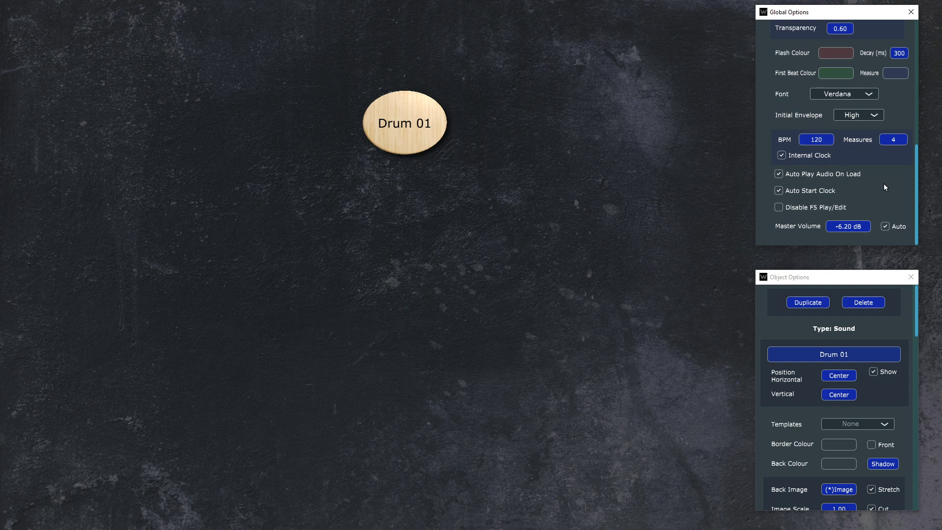
click(811, 156)
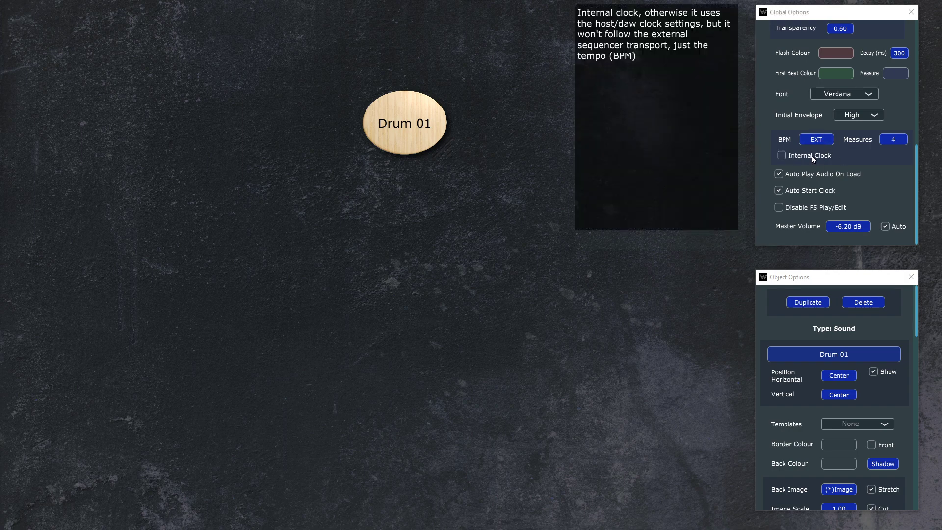
click(811, 156)
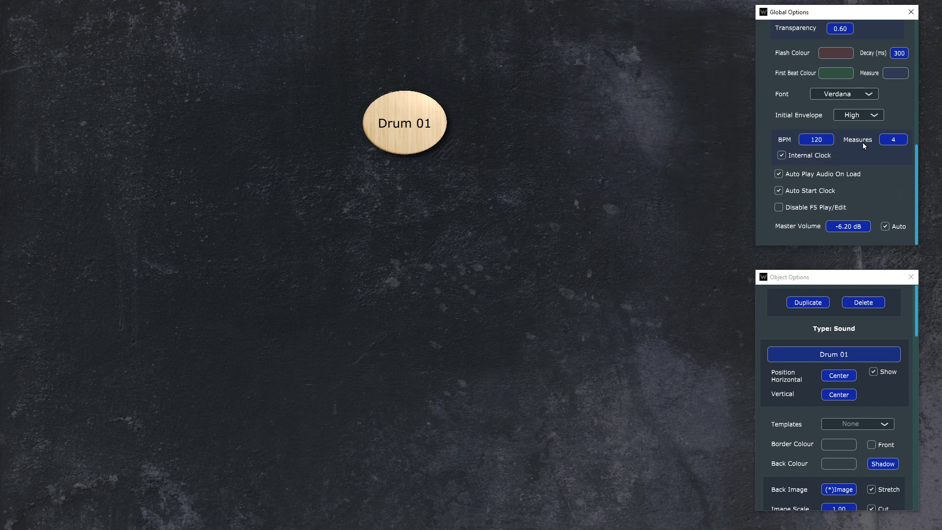
Start the Drum 01 sound object in play mode and return to edit mode
mouse_move(893, 141)
scroll(867, 114, up, 6)
click(839, 37)
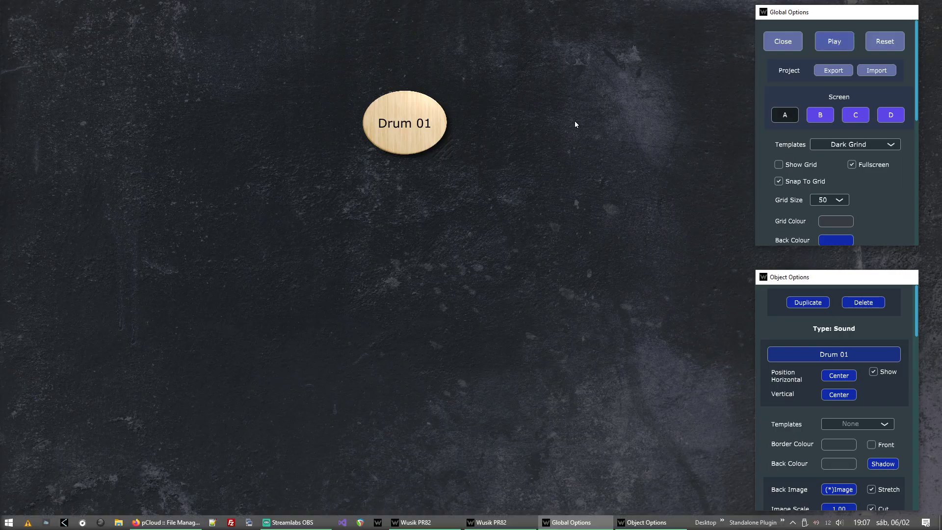
click(414, 138)
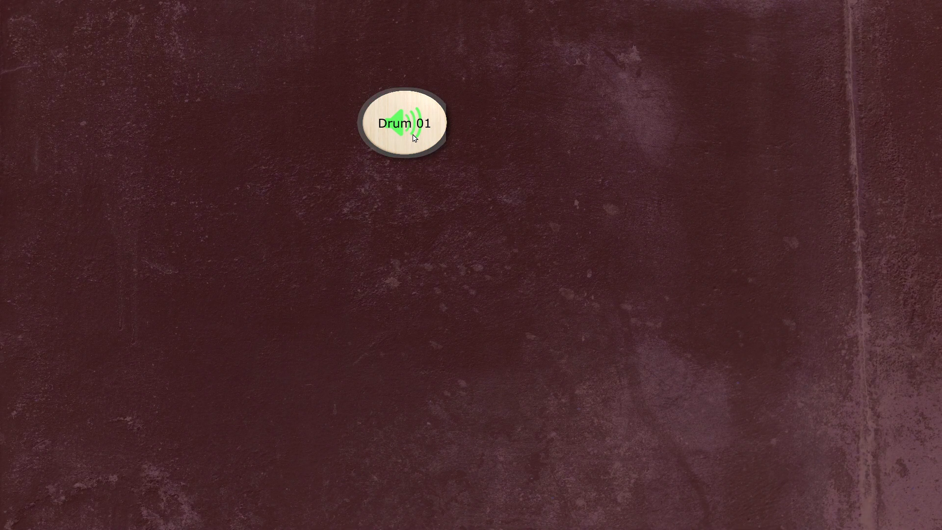
key(Escape)
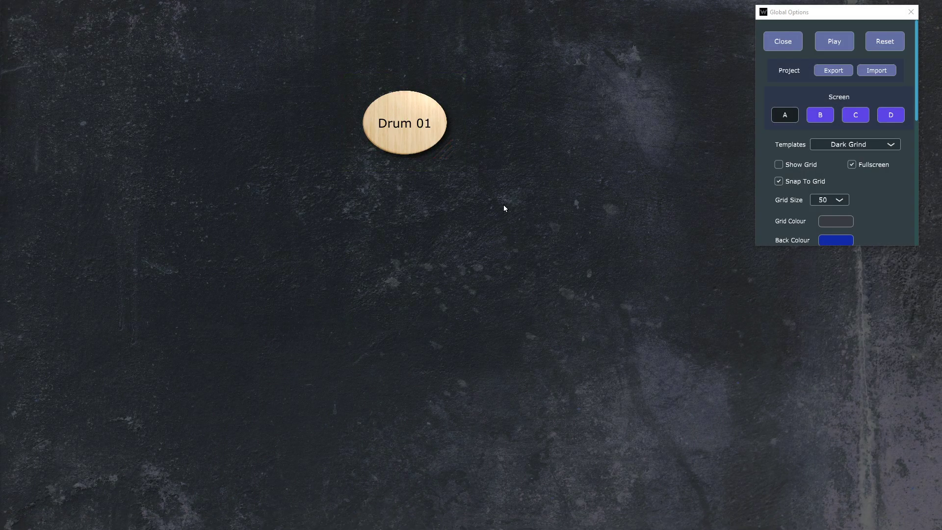
Set the Drum 01 object's number of measures to 2 and close its object options
scroll(805, 166, down, 10)
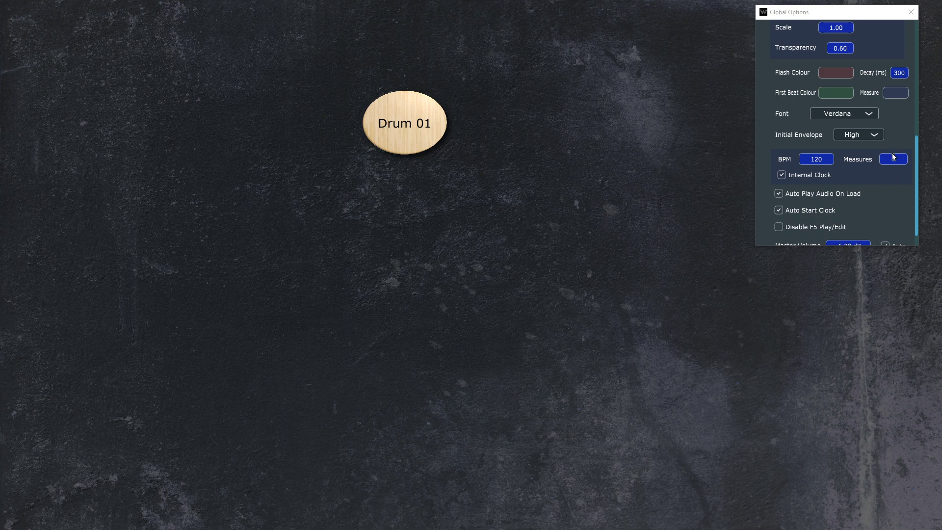
mouse_move(882, 163)
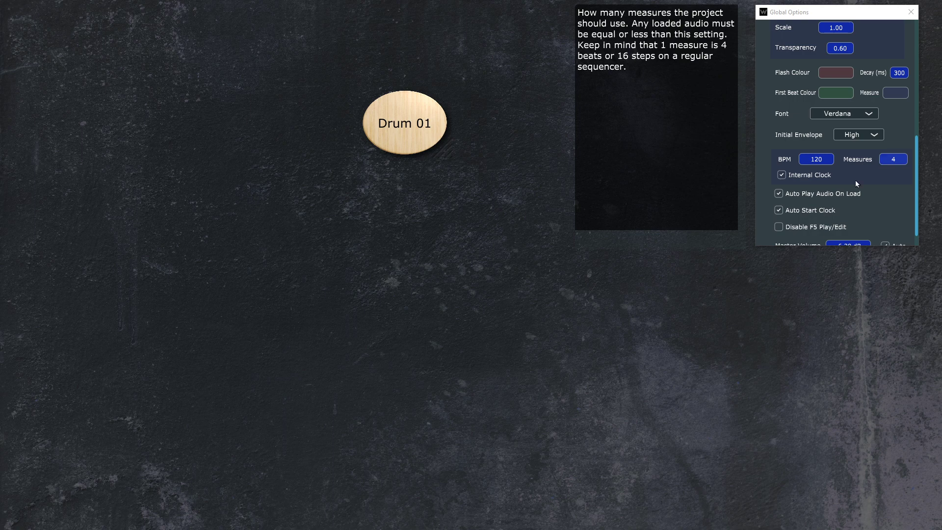
click(402, 139)
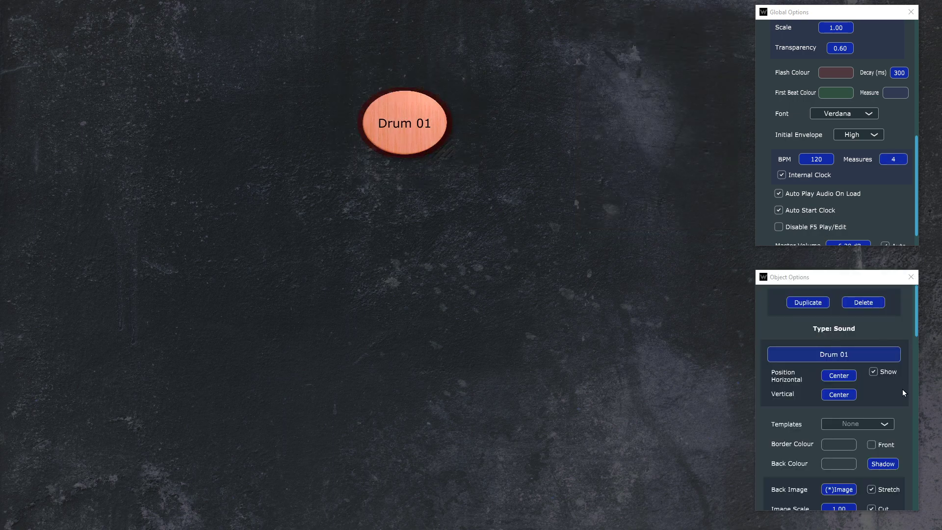
scroll(885, 382, down, 8)
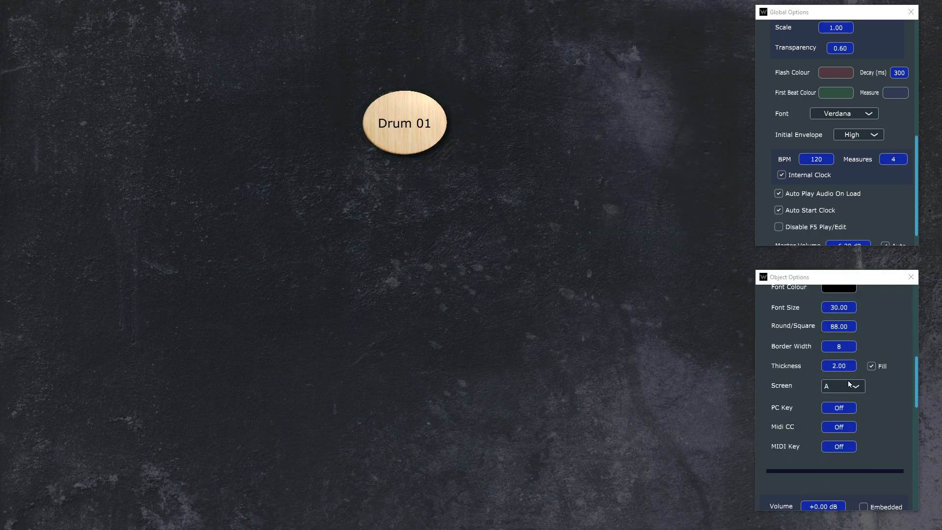
scroll(865, 380, down, 10)
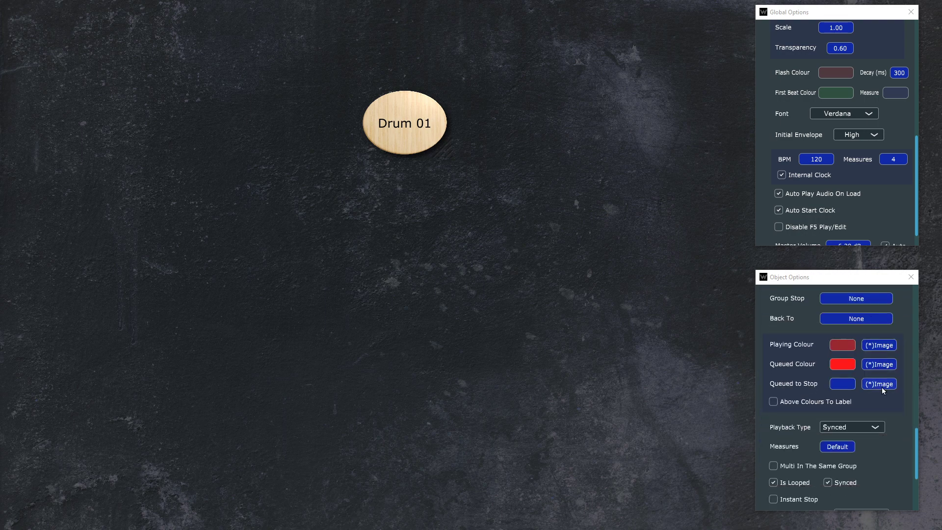
scroll(881, 387, down, 3)
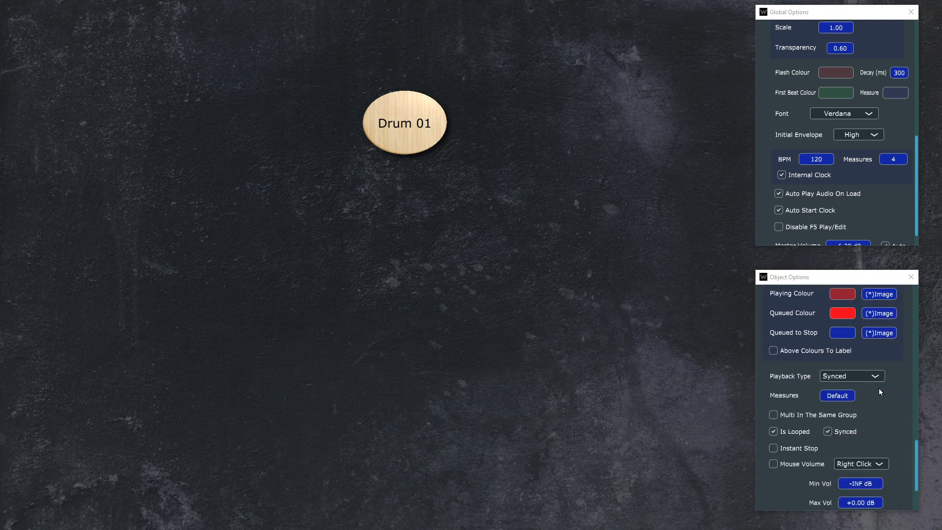
click(840, 396)
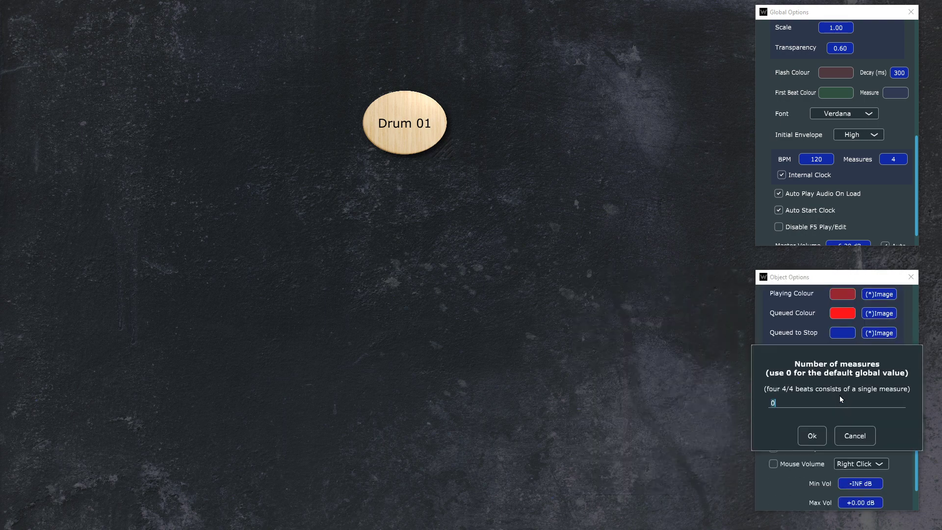
text(2)
key(Return)
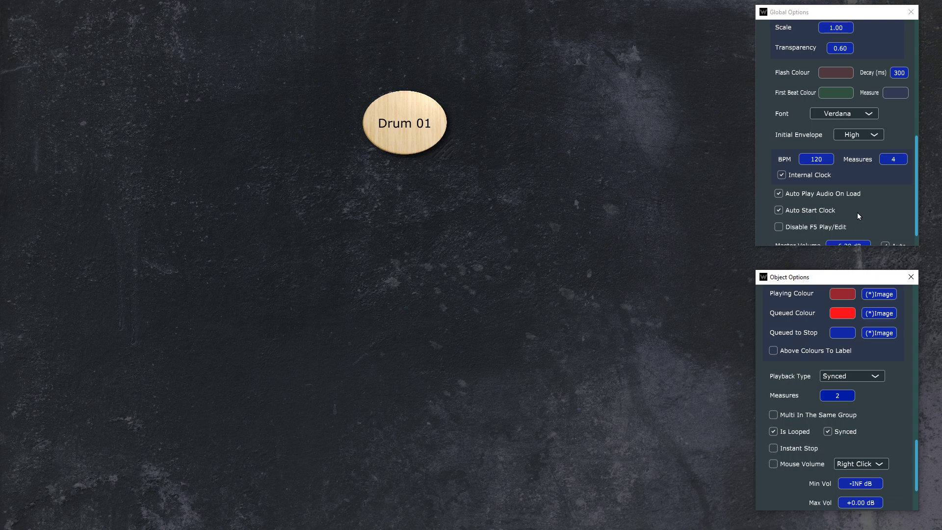
scroll(867, 216, down, 1)
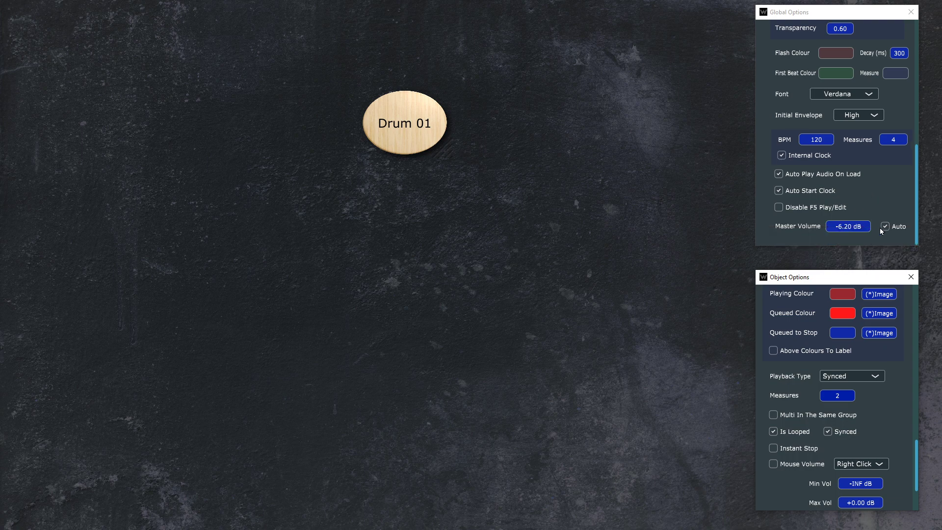
click(910, 277)
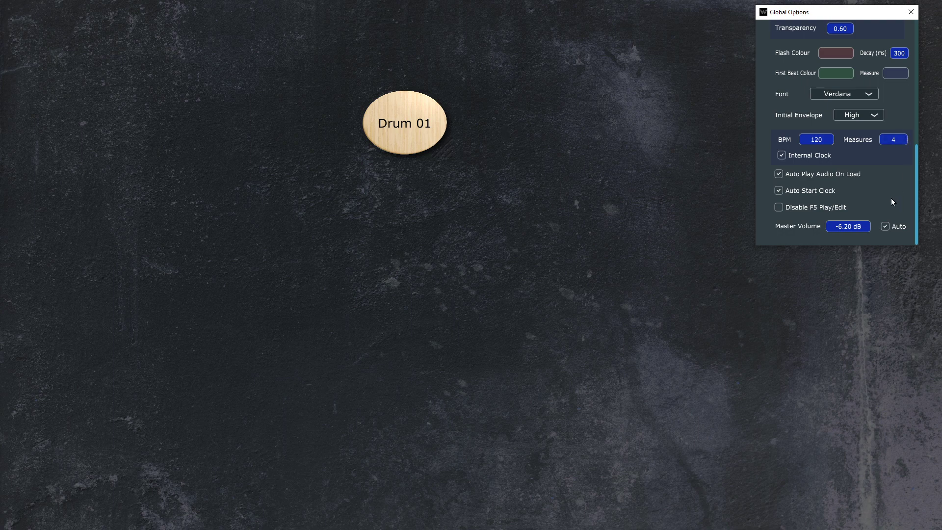
Examine the auto start clock, F5 play/edit and master volume settings, and close the editor to return to the start window
mouse_move(811, 192)
mouse_move(875, 195)
mouse_move(839, 207)
double_click(848, 227)
click(887, 228)
scroll(825, 125, up, 10)
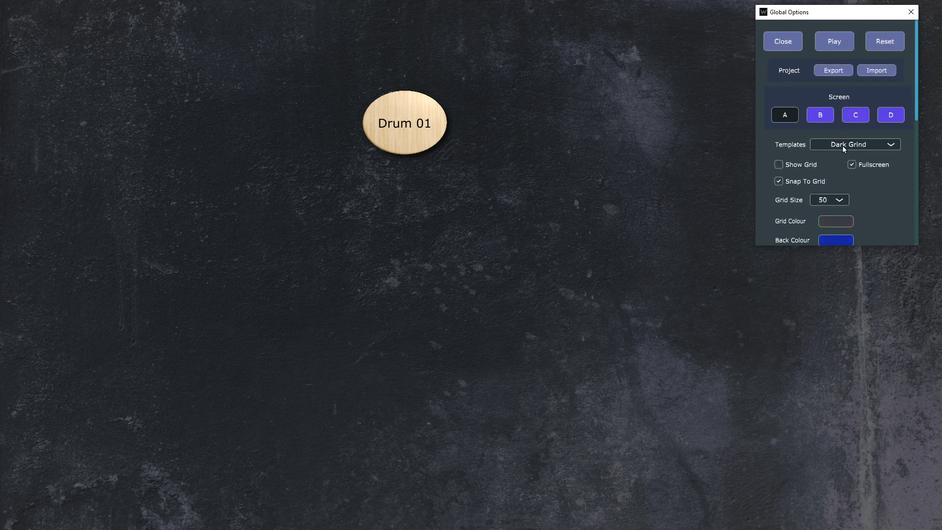
click(790, 42)
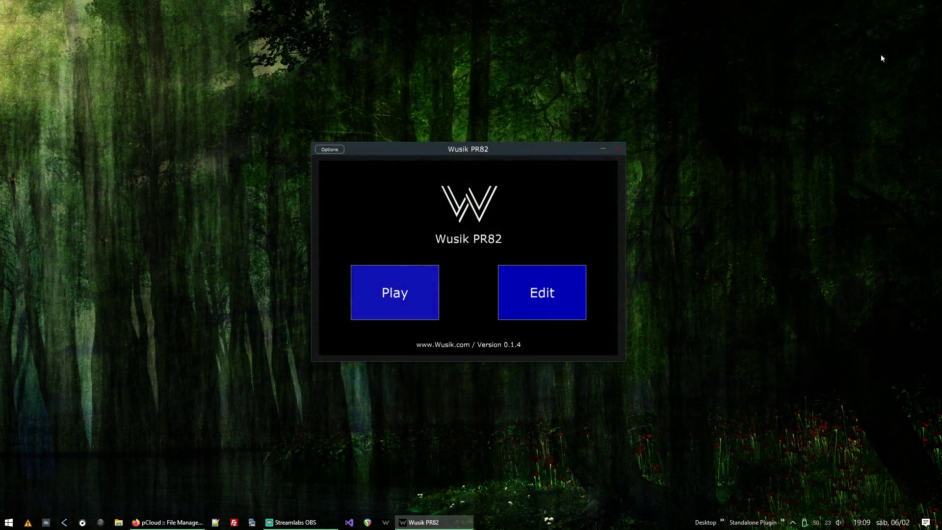